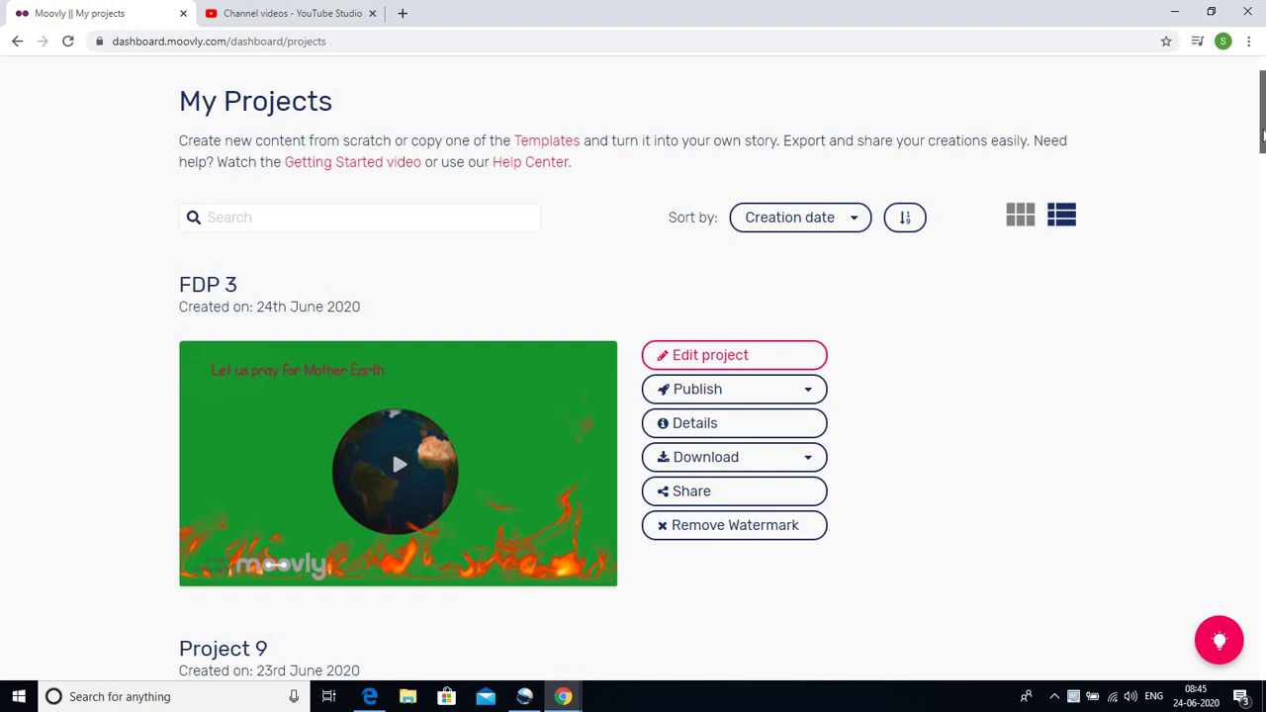
Step: Create a new project from a blank canvas and dismiss the introductory walk-through and its help tip
drag(1263, 135, 1263, 119)
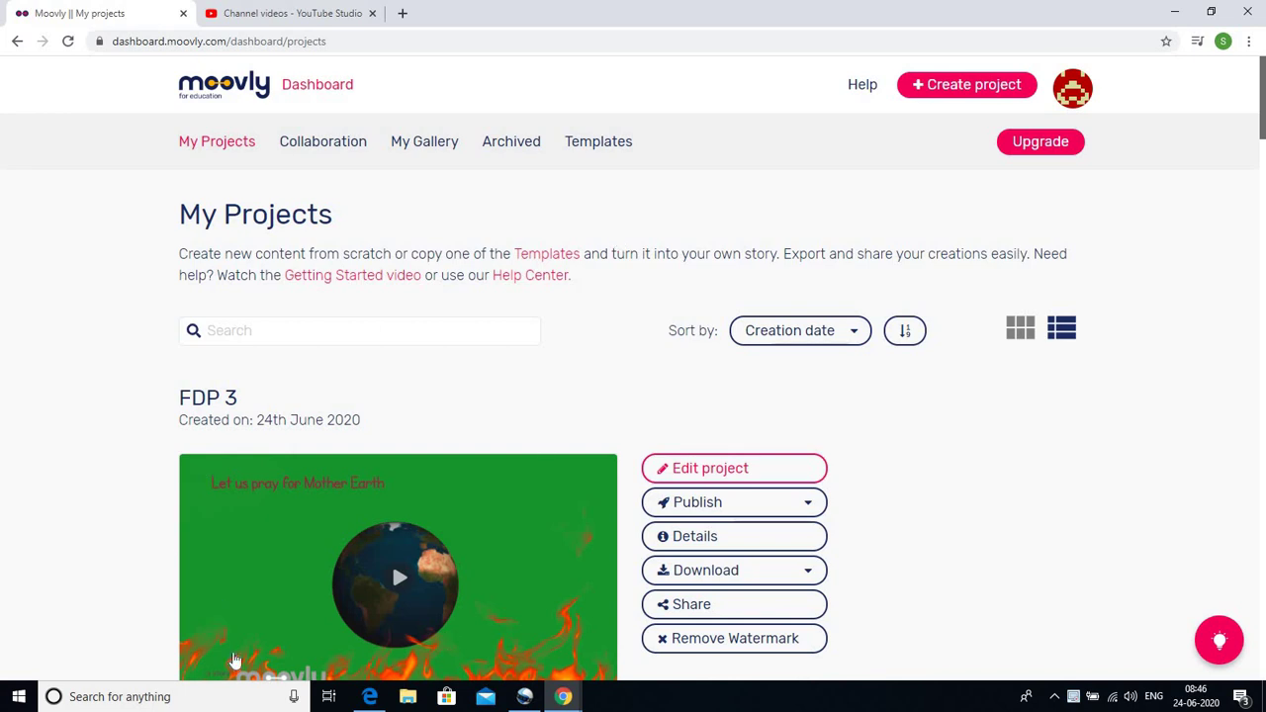
click(973, 89)
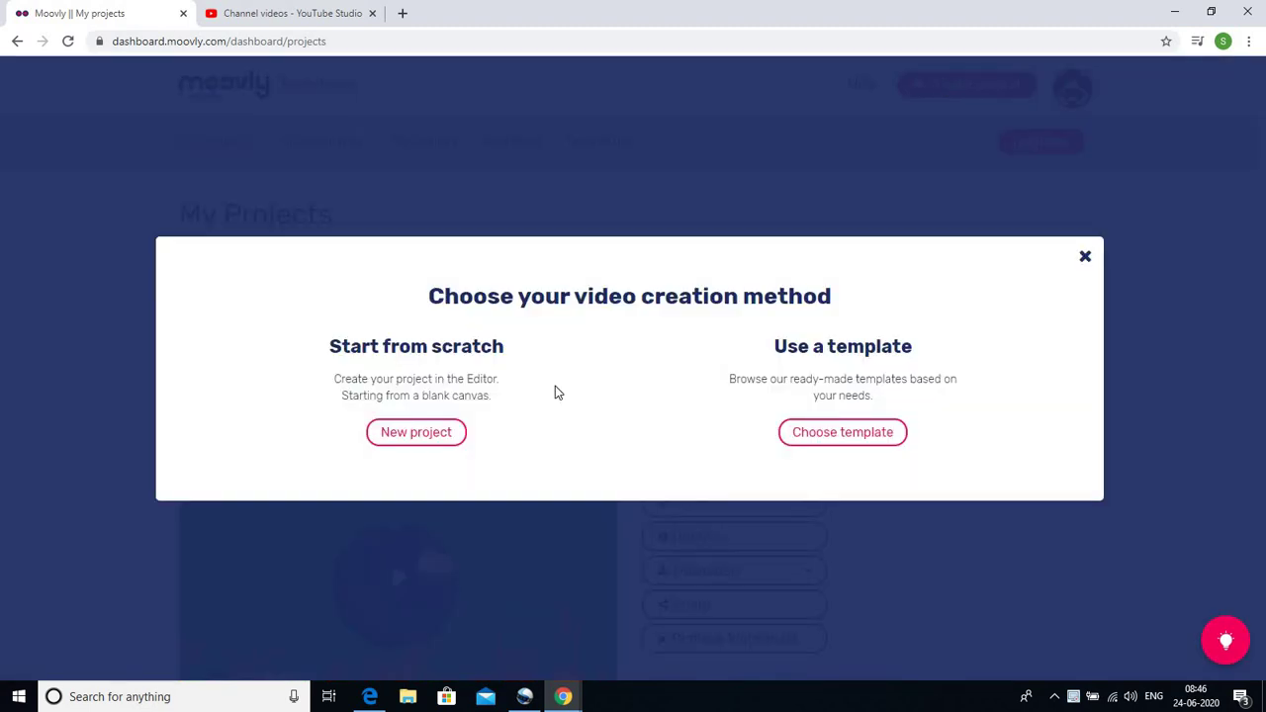
click(417, 433)
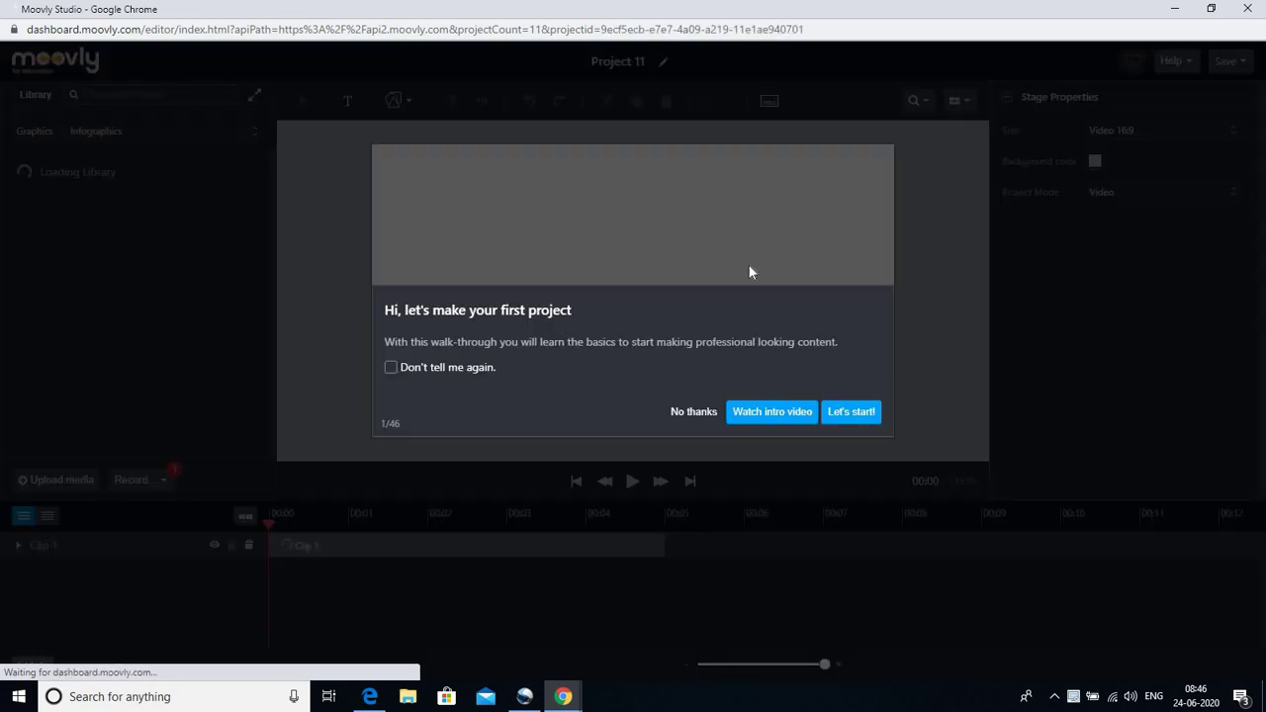
click(693, 411)
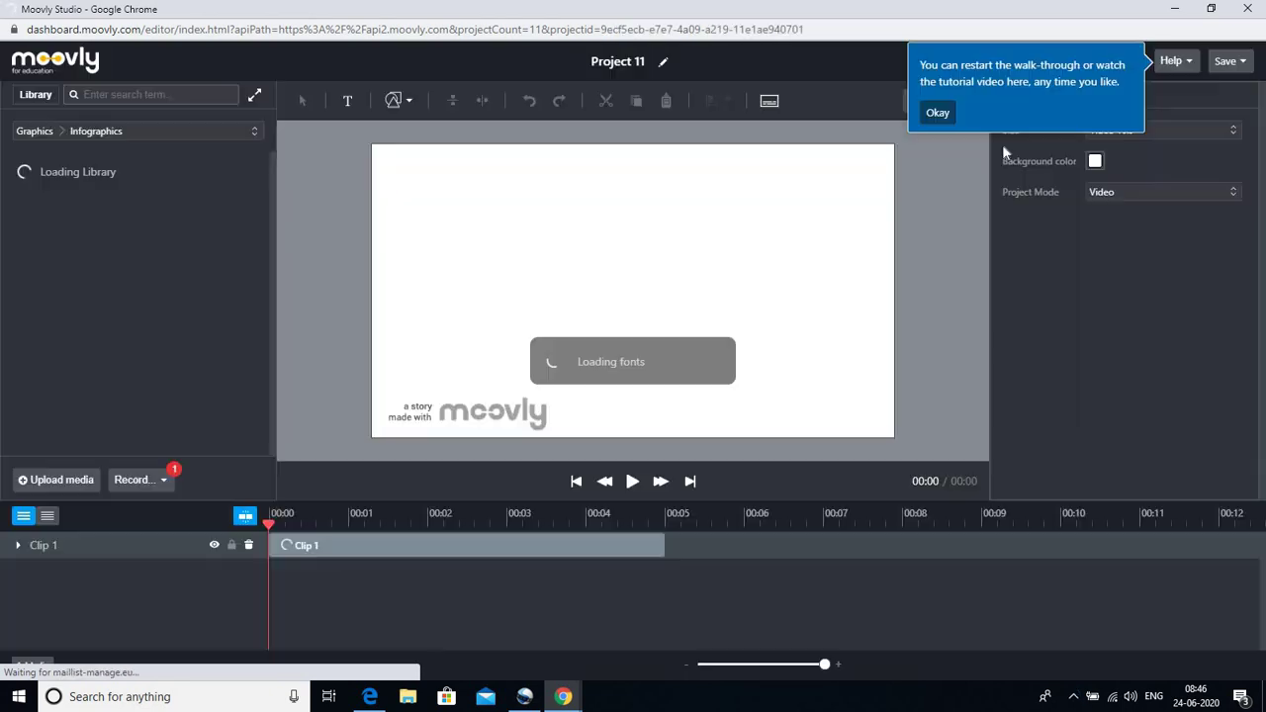
click(936, 114)
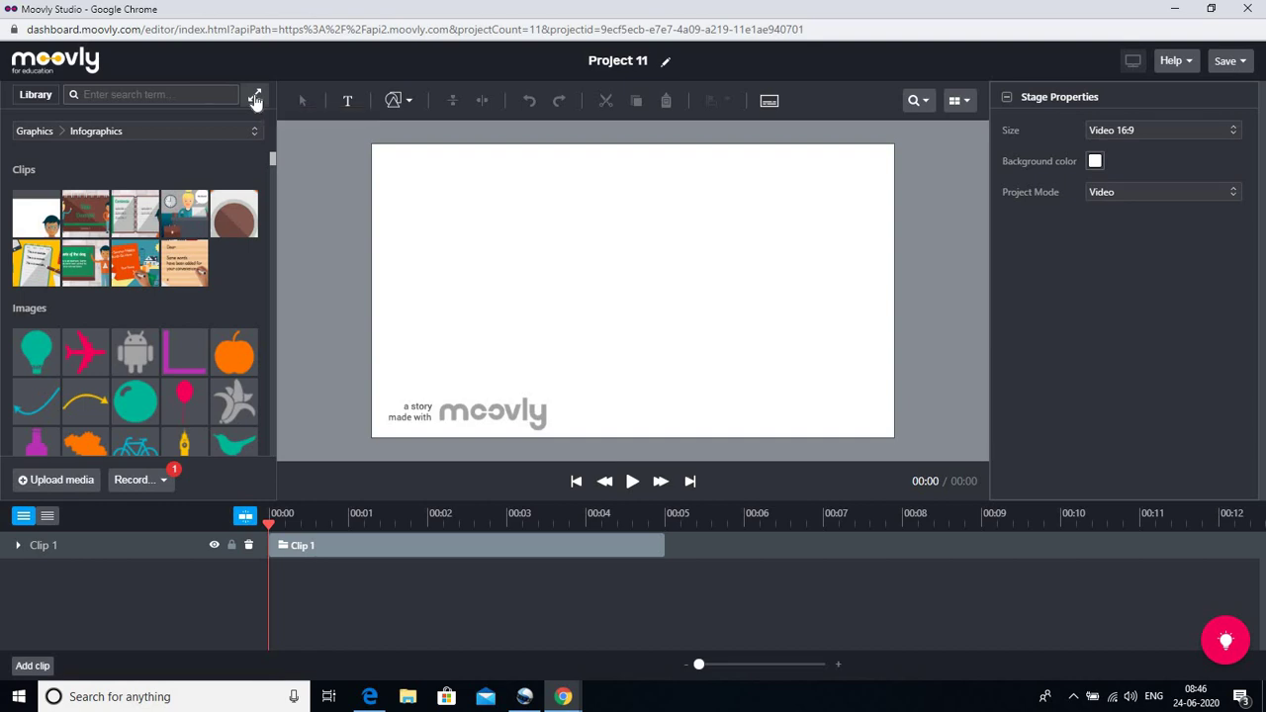
Step: Browse the clips and images of the Infographics library in both its enlarged and its compact view
click(255, 100)
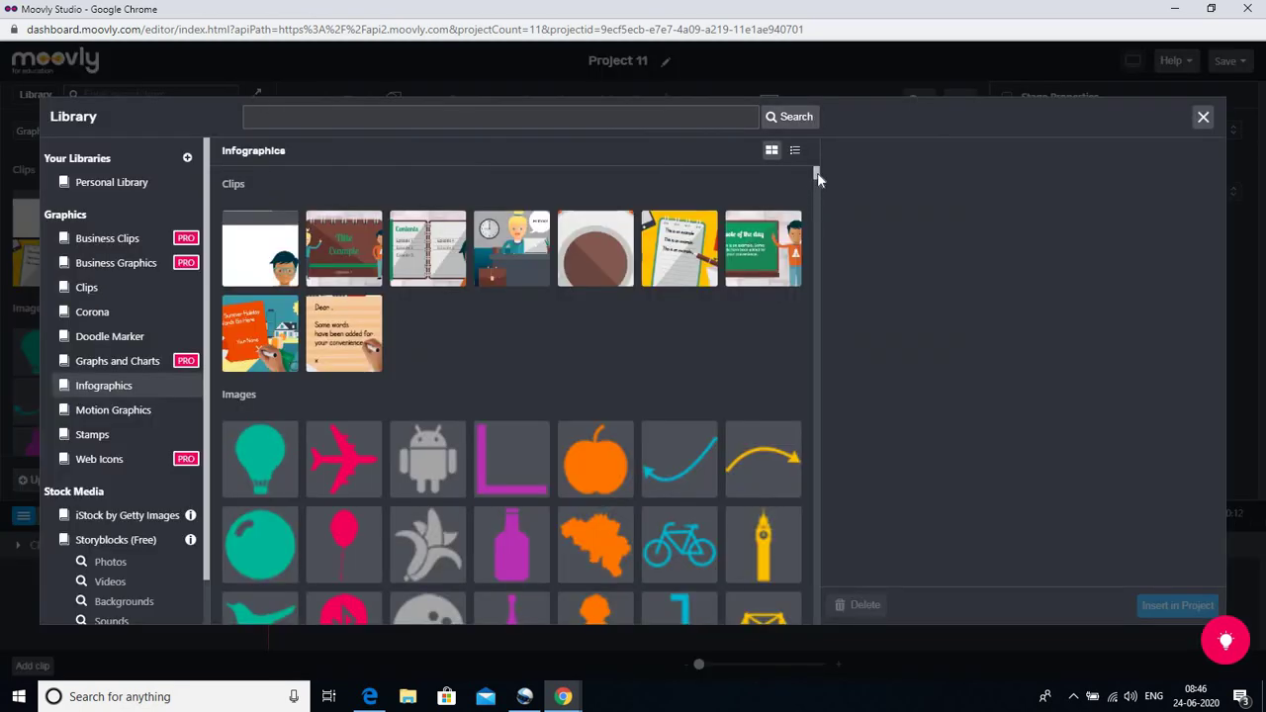
drag(817, 177, 817, 248)
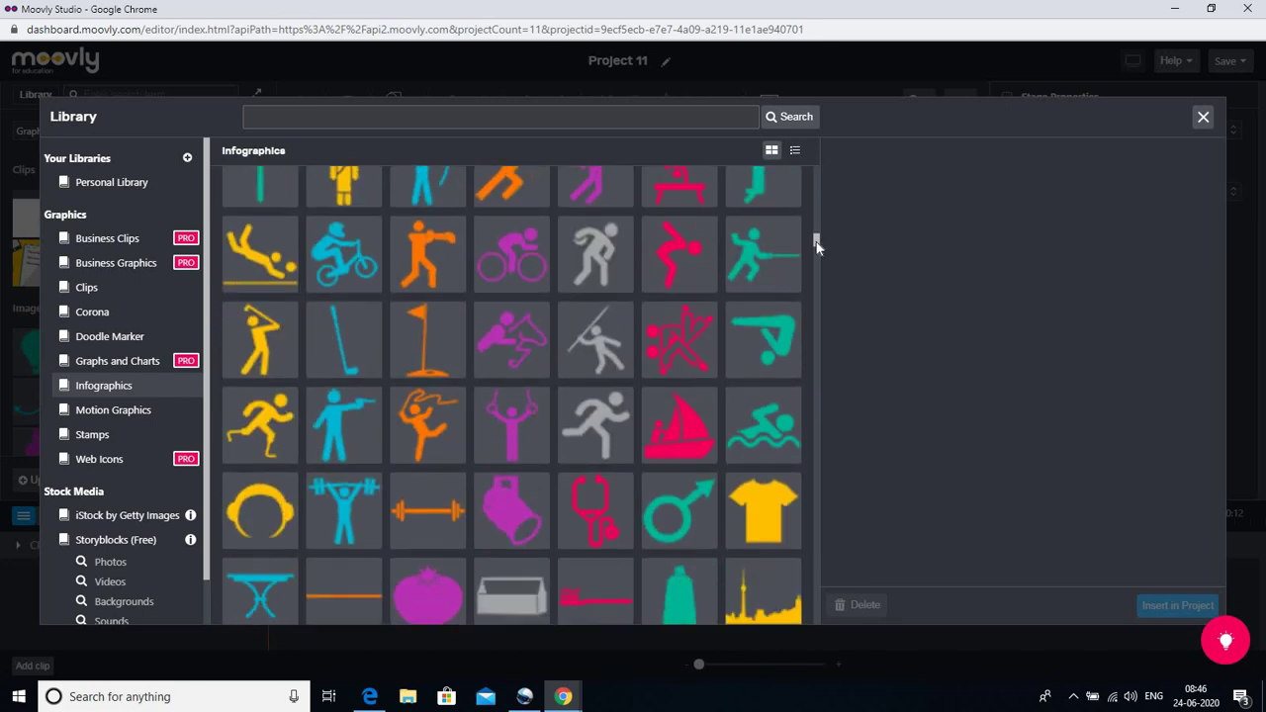
click(1202, 118)
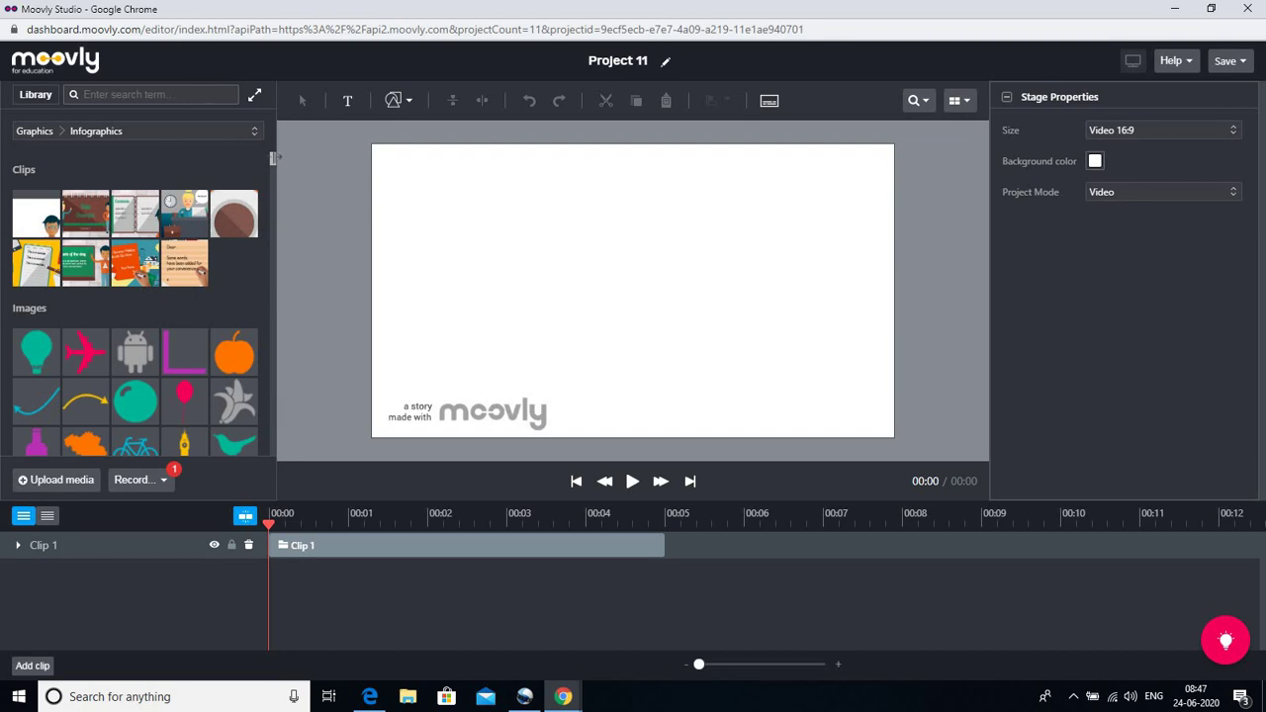
scroll(273, 162, down, 5)
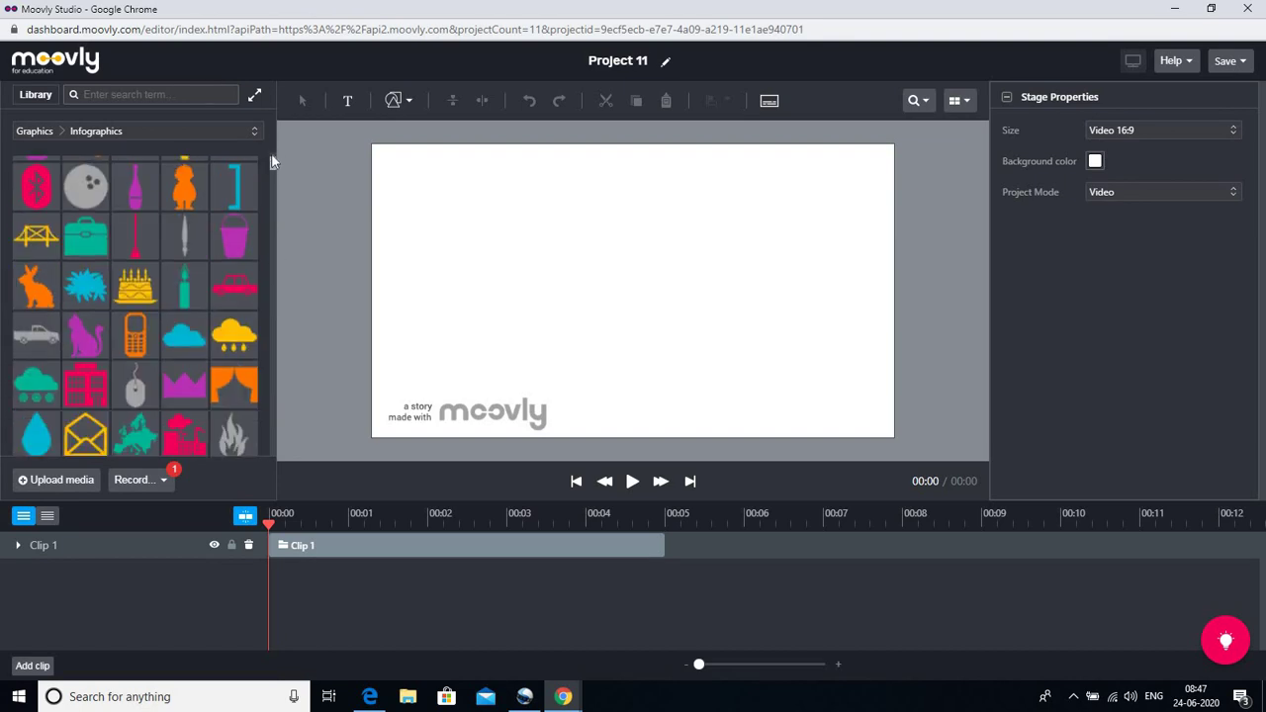
scroll(273, 159, up, 6)
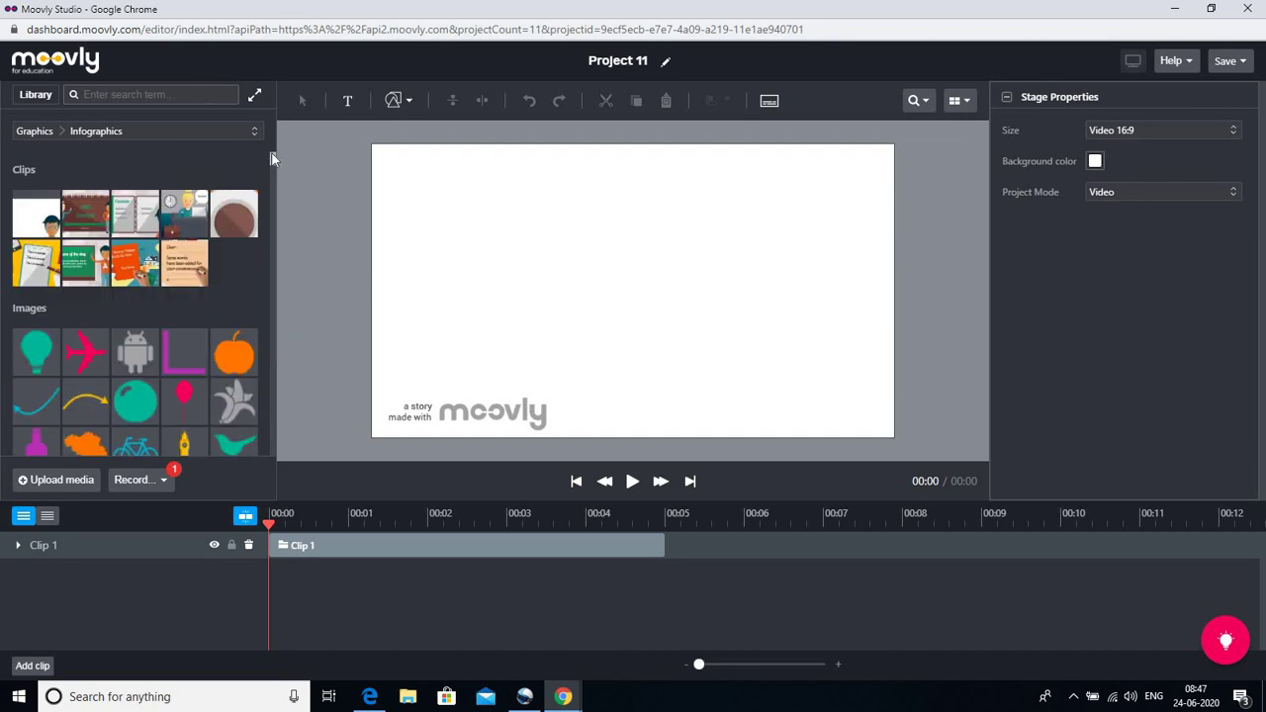
Step: Place the bicycle image from the Infographics library on the stage, shrink it and centre it
click(126, 439)
drag(127, 439, 552, 273)
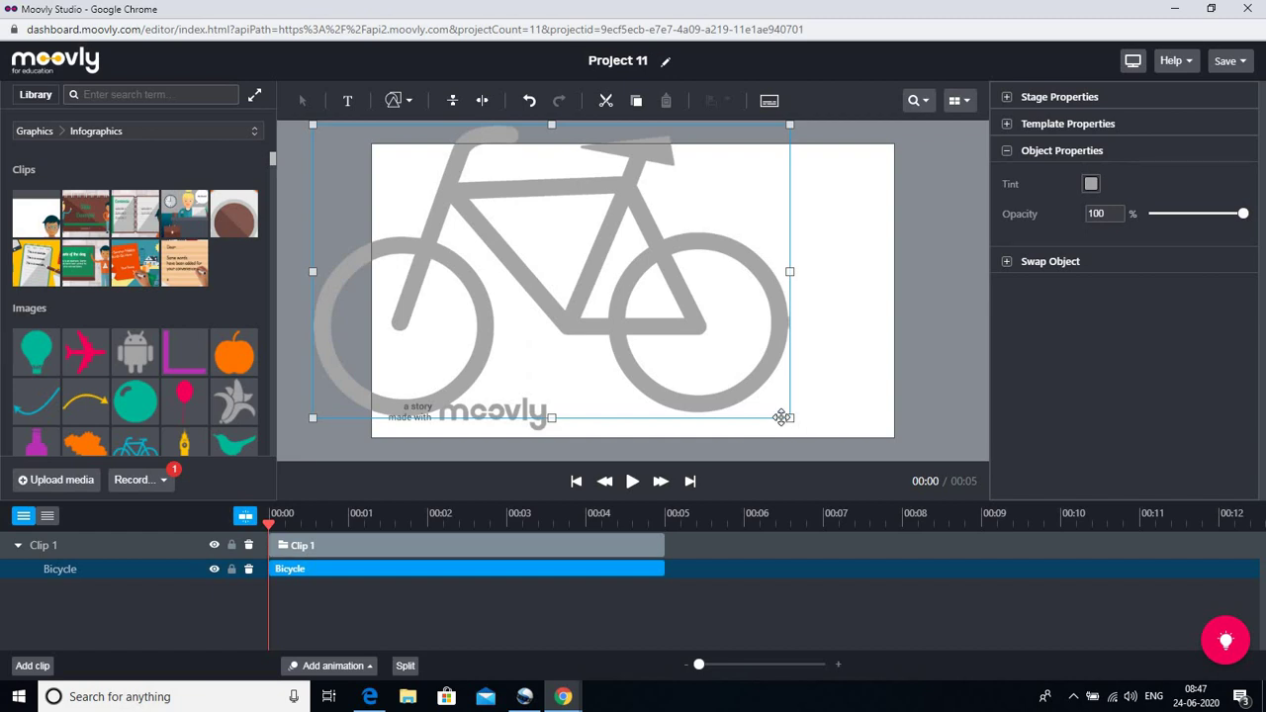
drag(785, 416, 643, 368)
drag(464, 251, 632, 320)
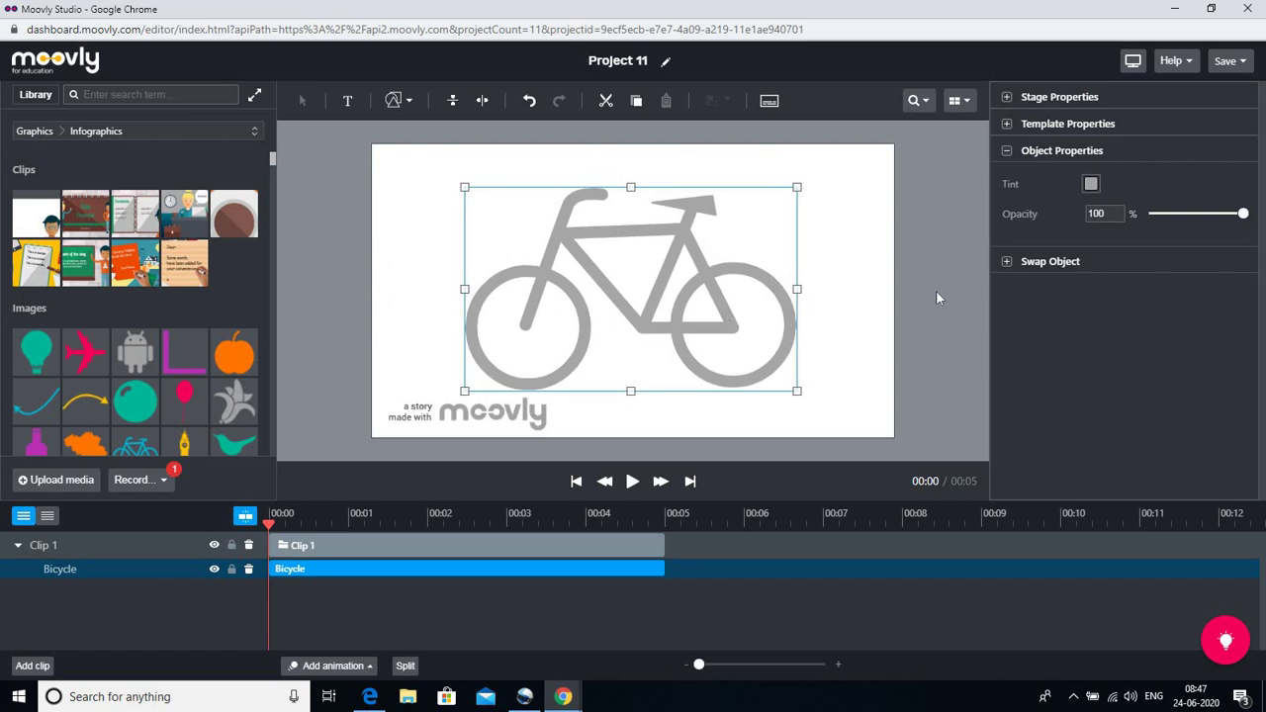
click(817, 362)
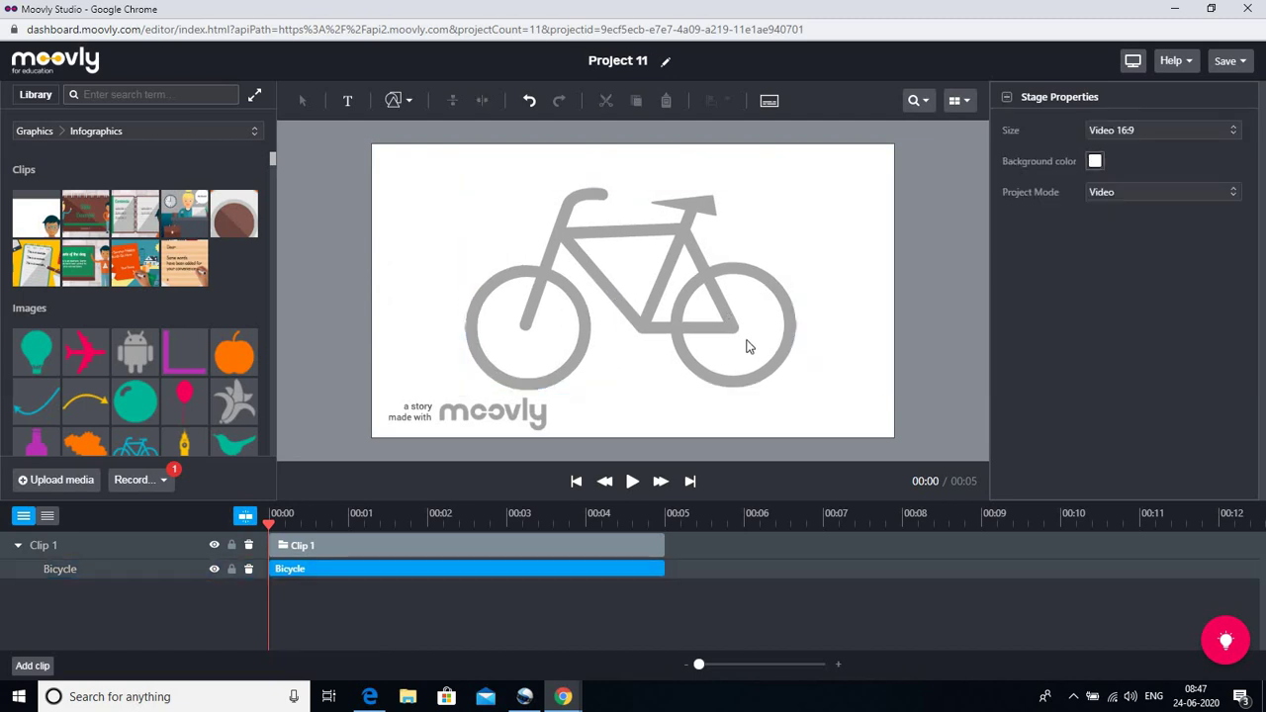
Step: Change the bicycle's tint to the dark blue from the recent colors
click(749, 346)
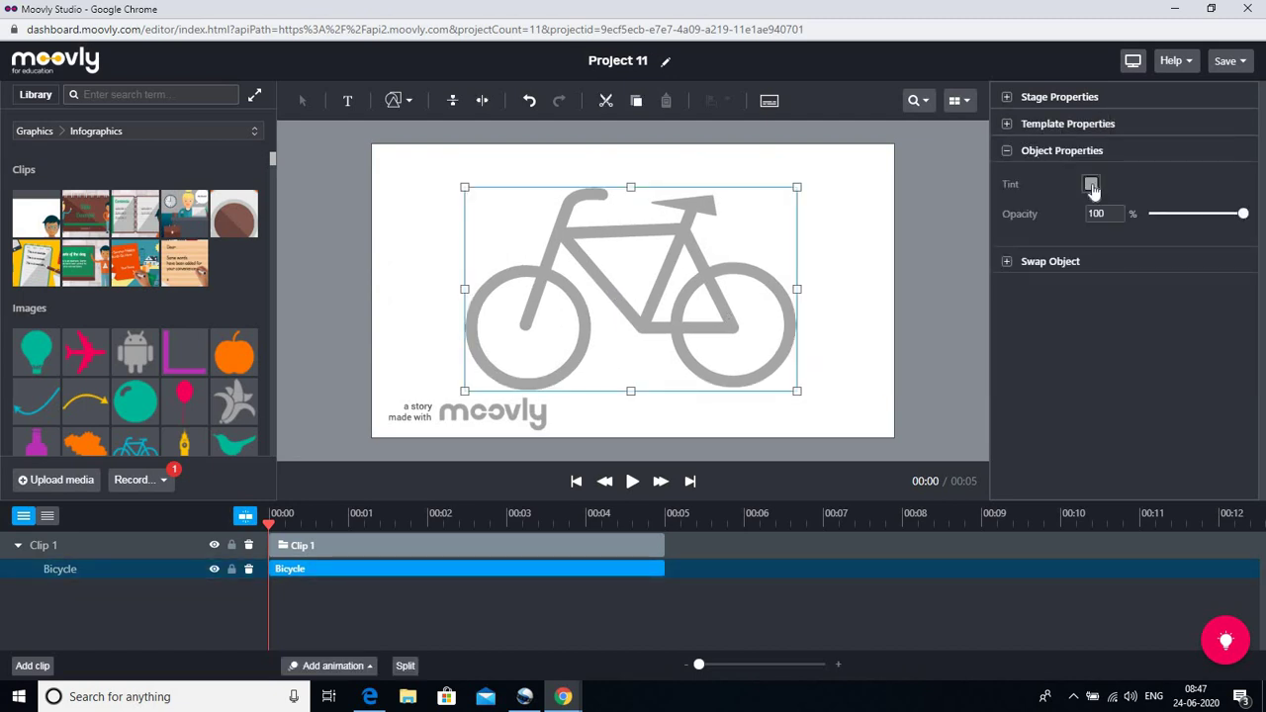
click(1091, 186)
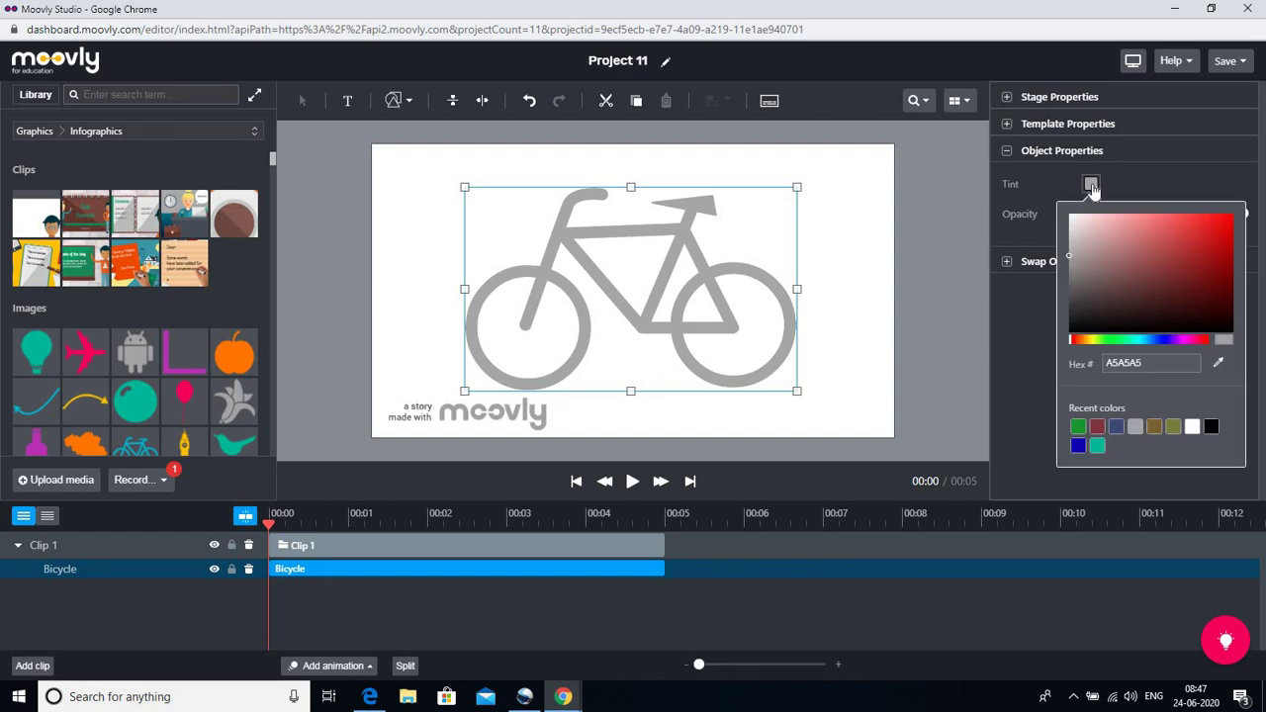
click(1162, 341)
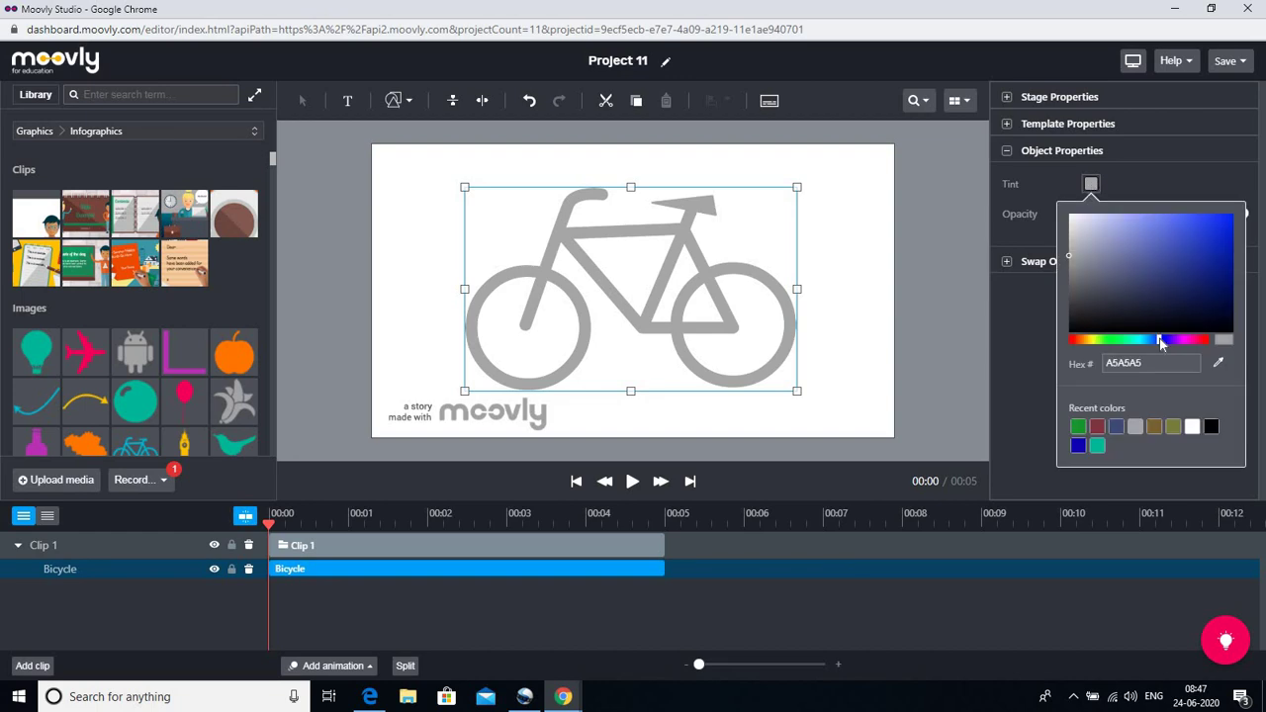
click(1077, 448)
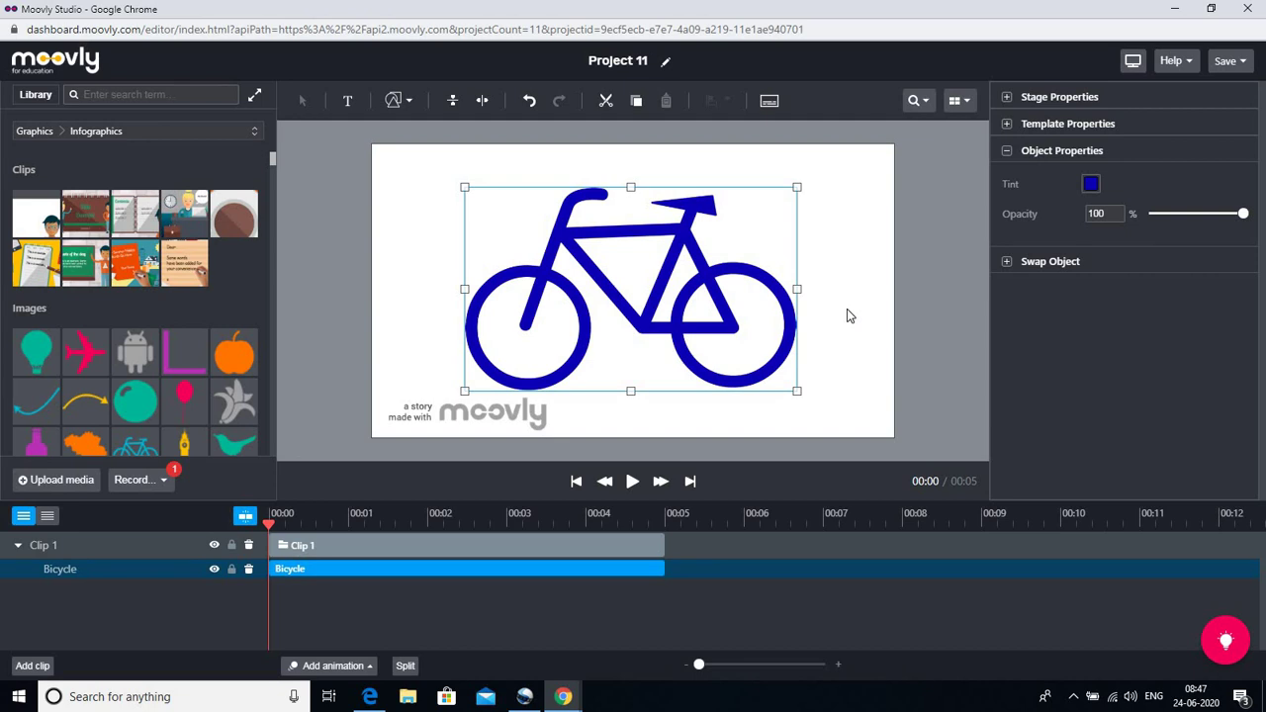
Step: Try flipping the bicycle horizontally, flip it back to its original direction and deselect it
click(483, 103)
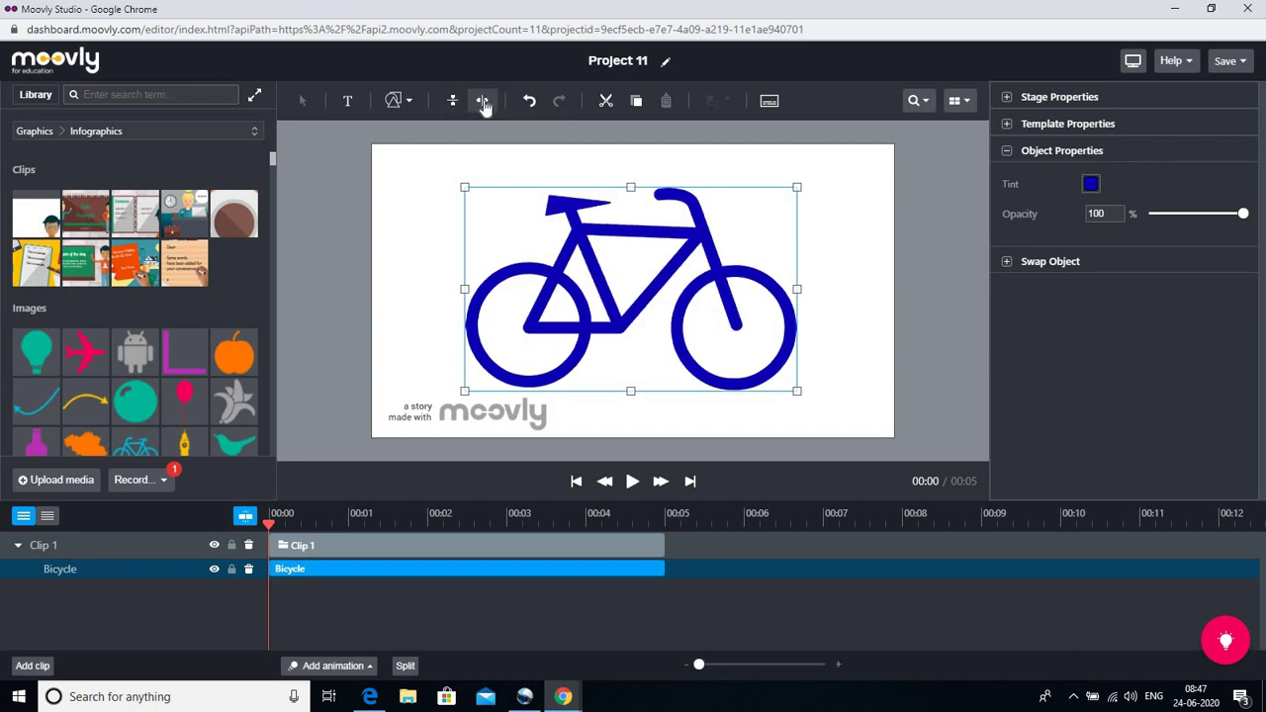
click(483, 103)
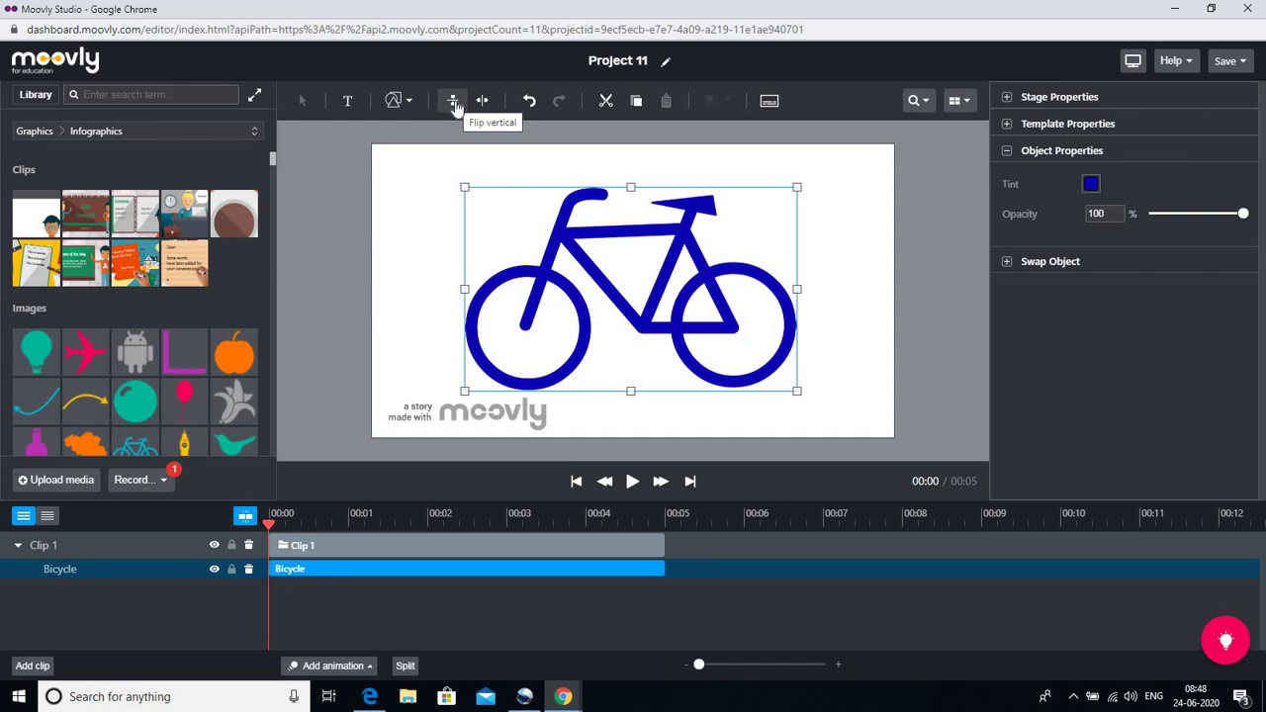
click(951, 255)
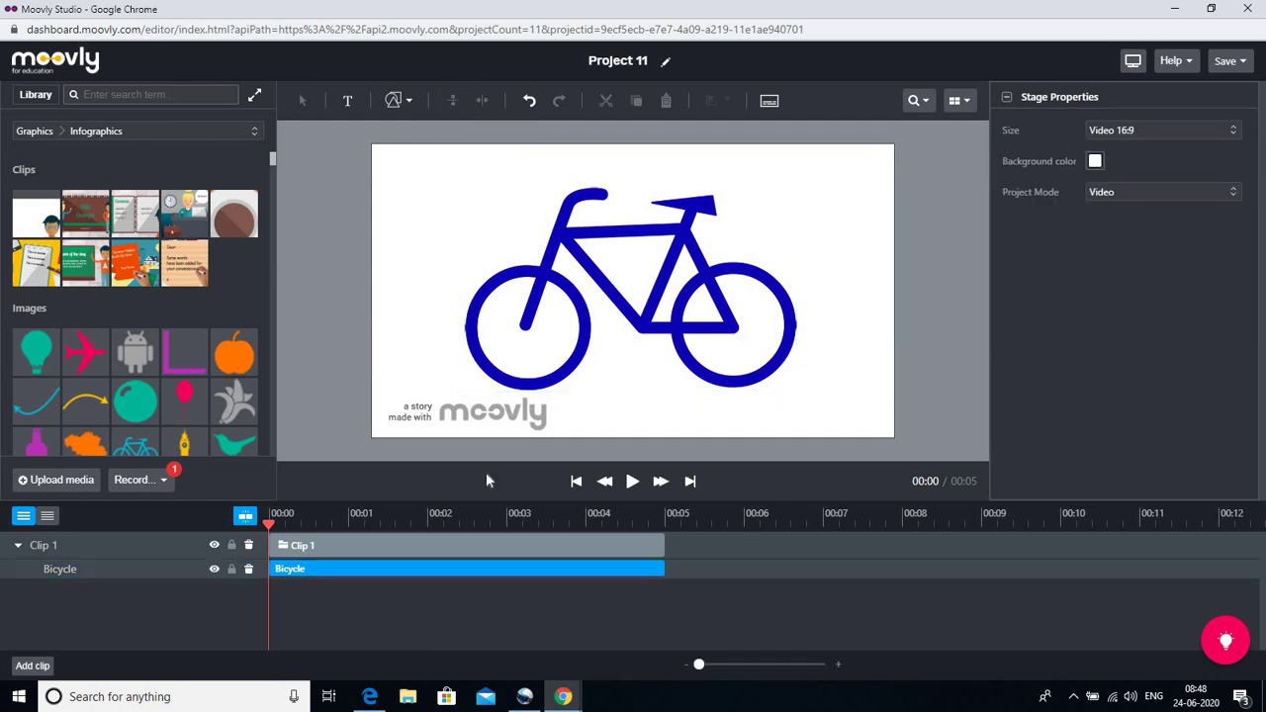
Step: Add a Scale In enter animation to the bicycle and extend its duration to about 2.5 seconds
click(388, 568)
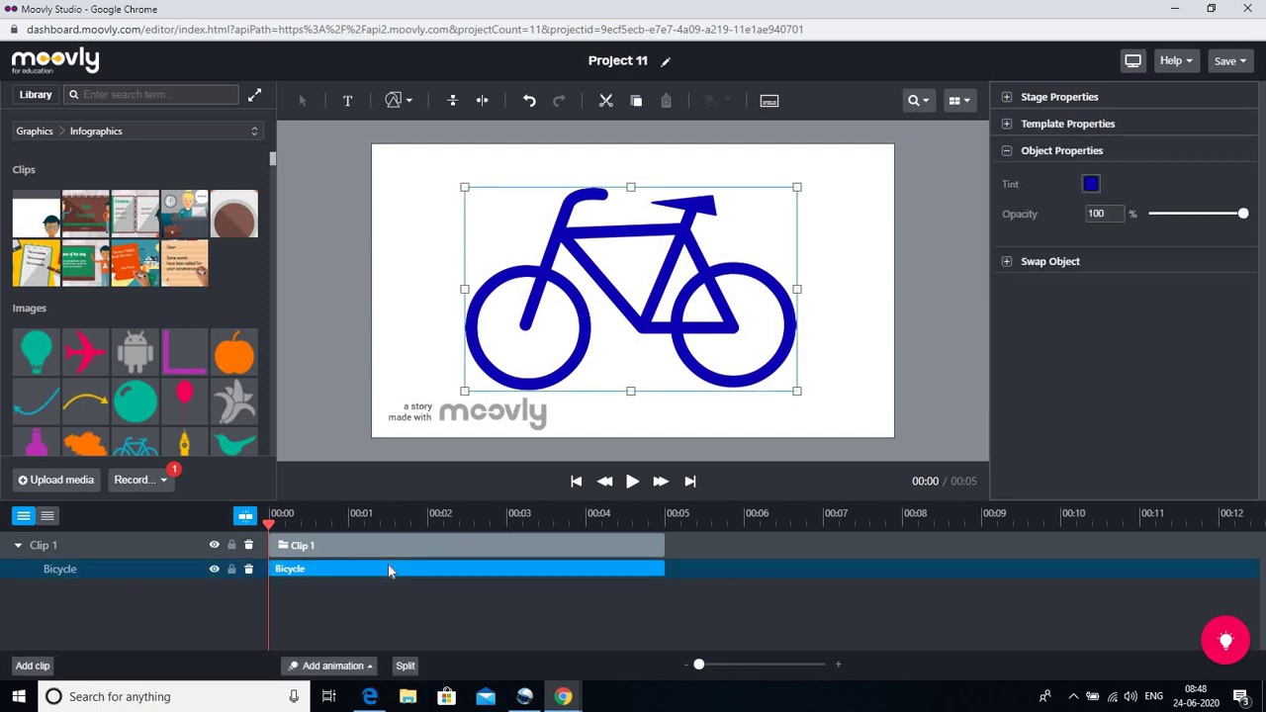
click(370, 669)
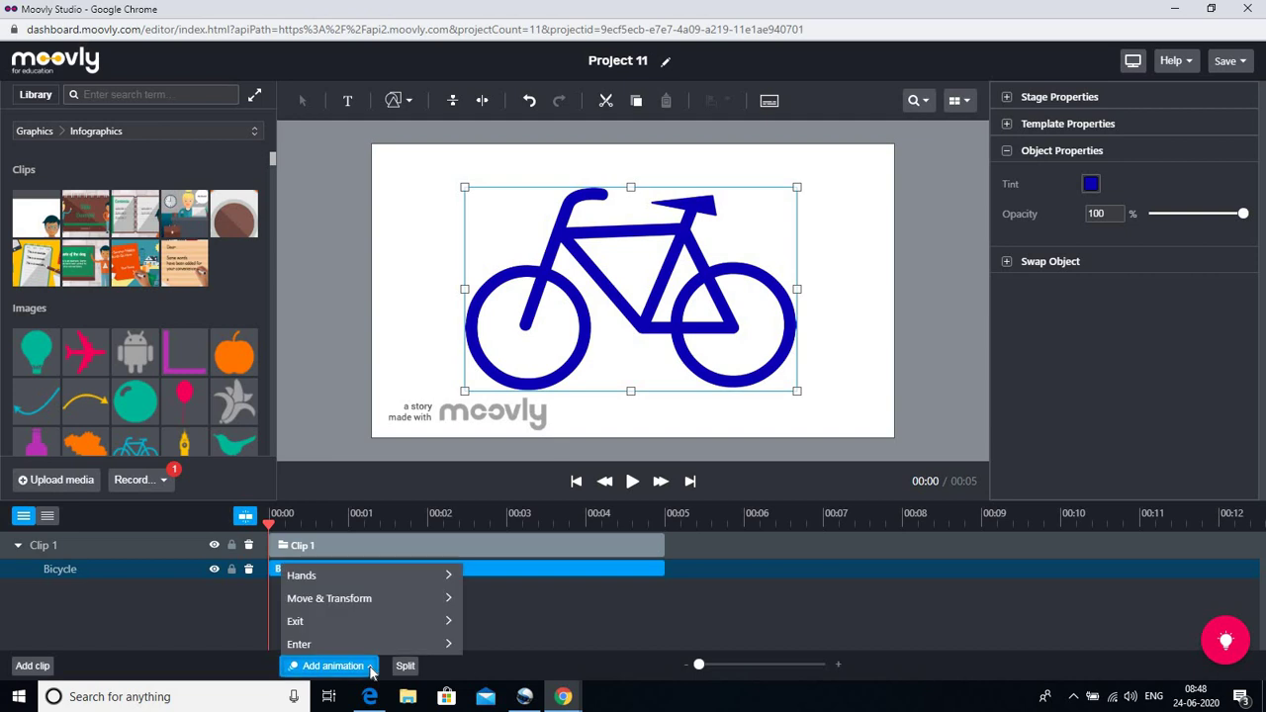
mouse_move(364, 647)
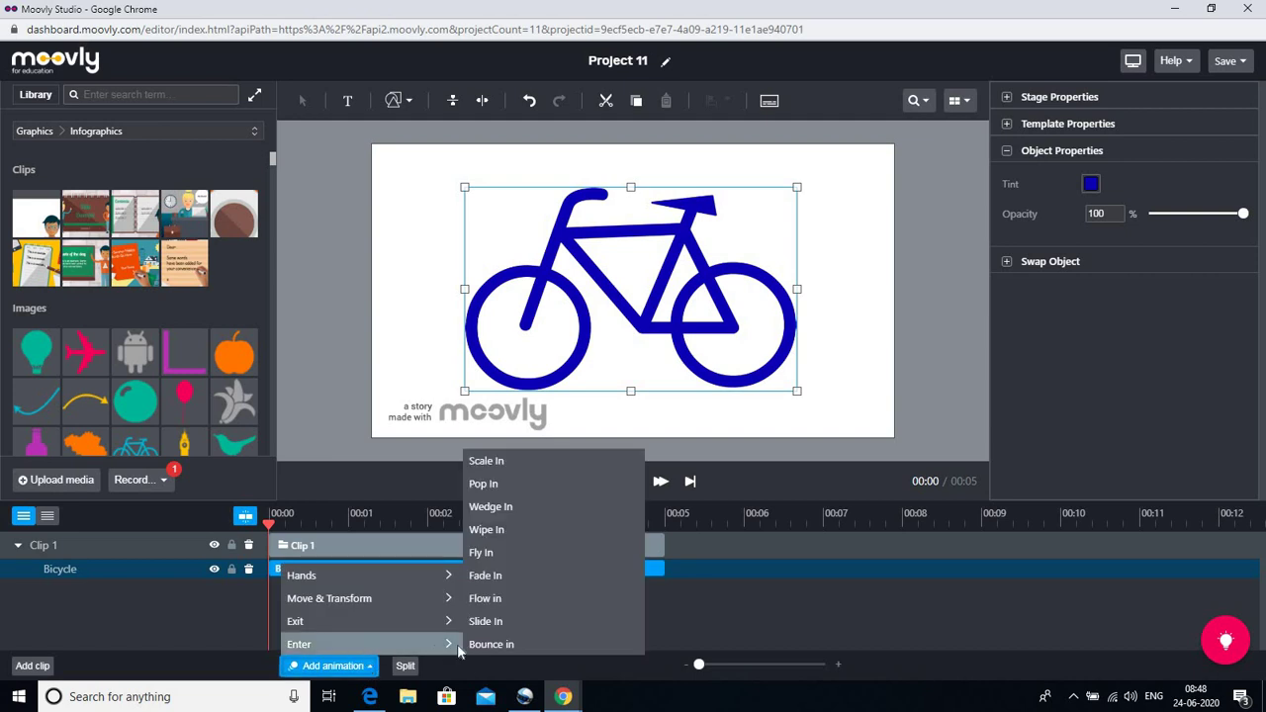
click(501, 463)
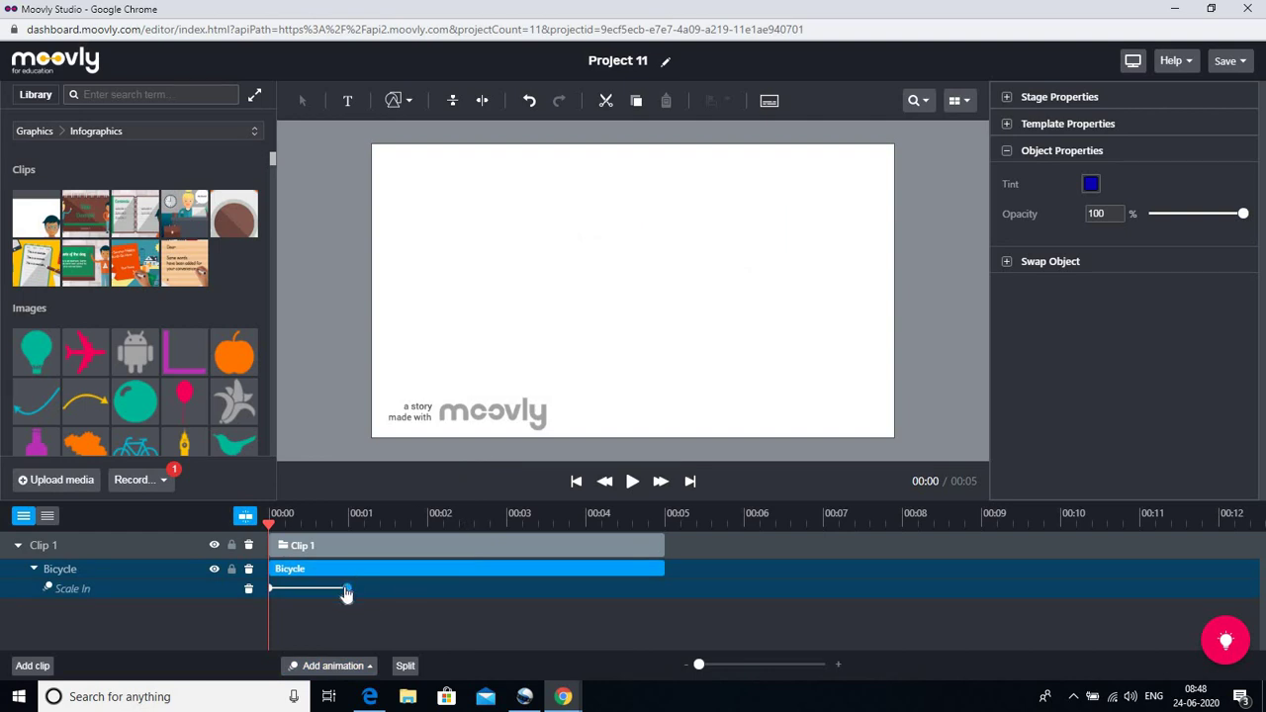
drag(381, 590, 471, 606)
Step: Add the Doodle Marker Notebook clip from the Doodle Marker library to the stage
click(256, 134)
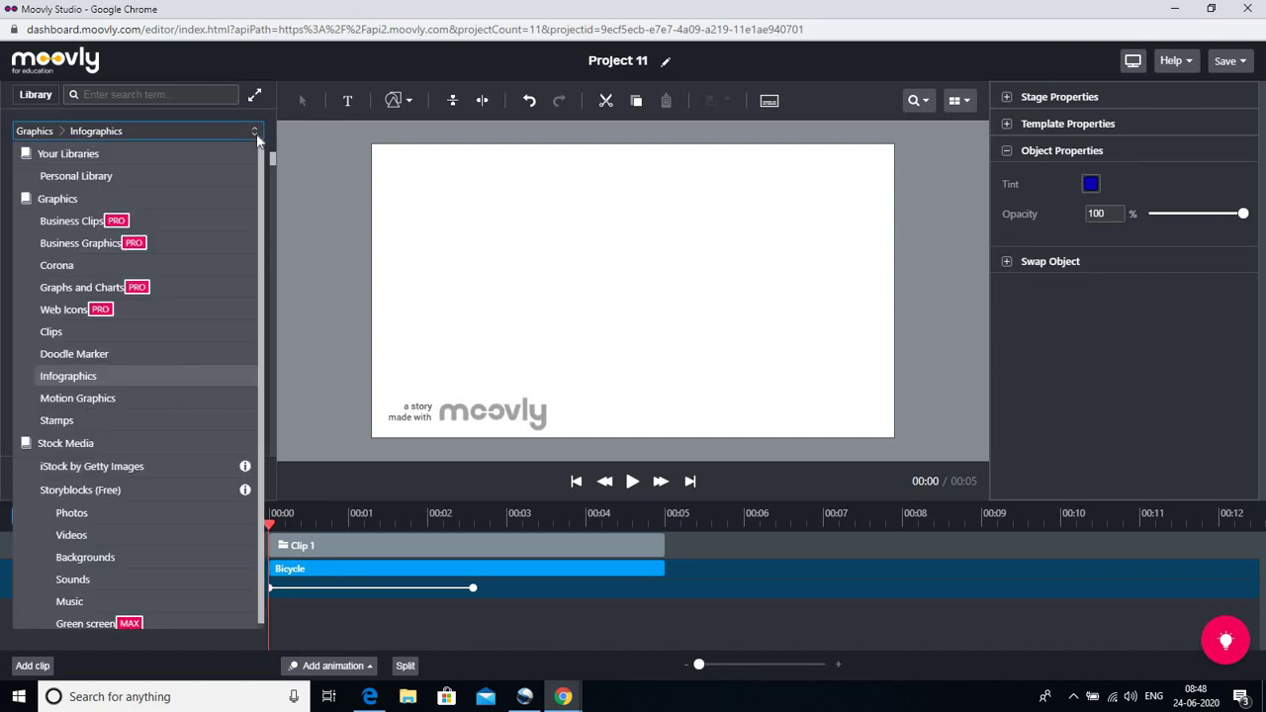
click(89, 358)
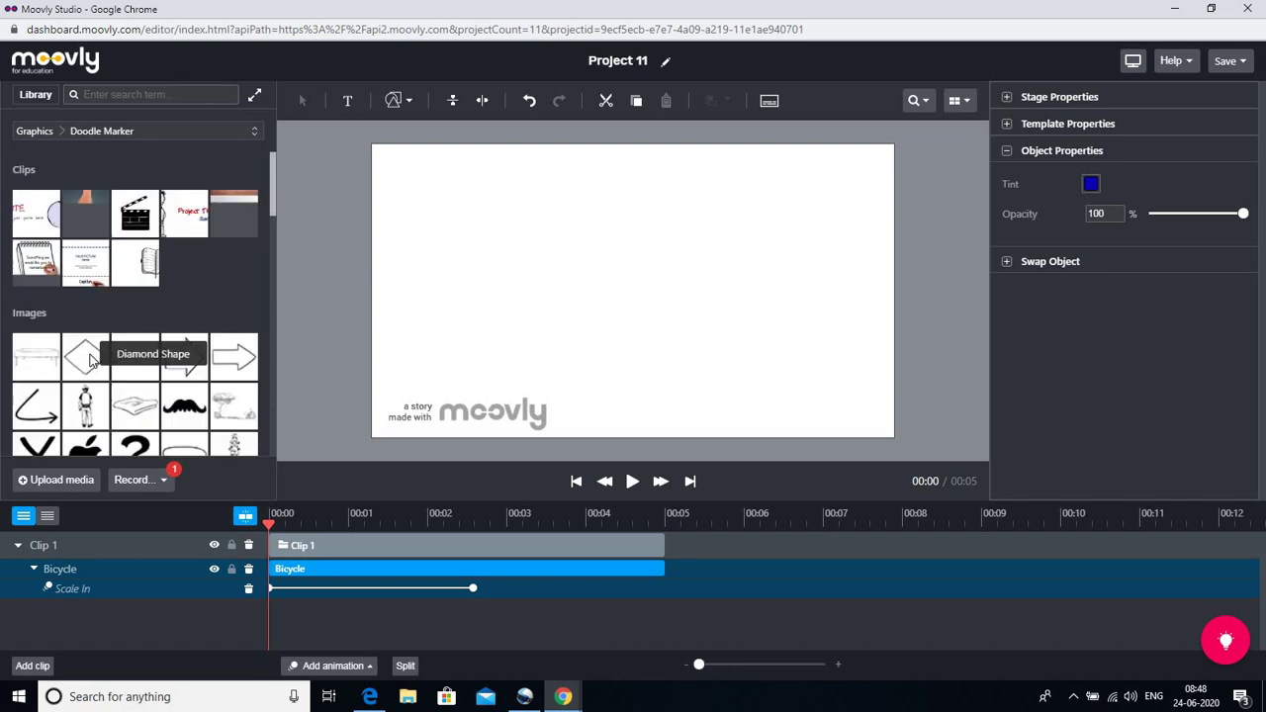
click(40, 265)
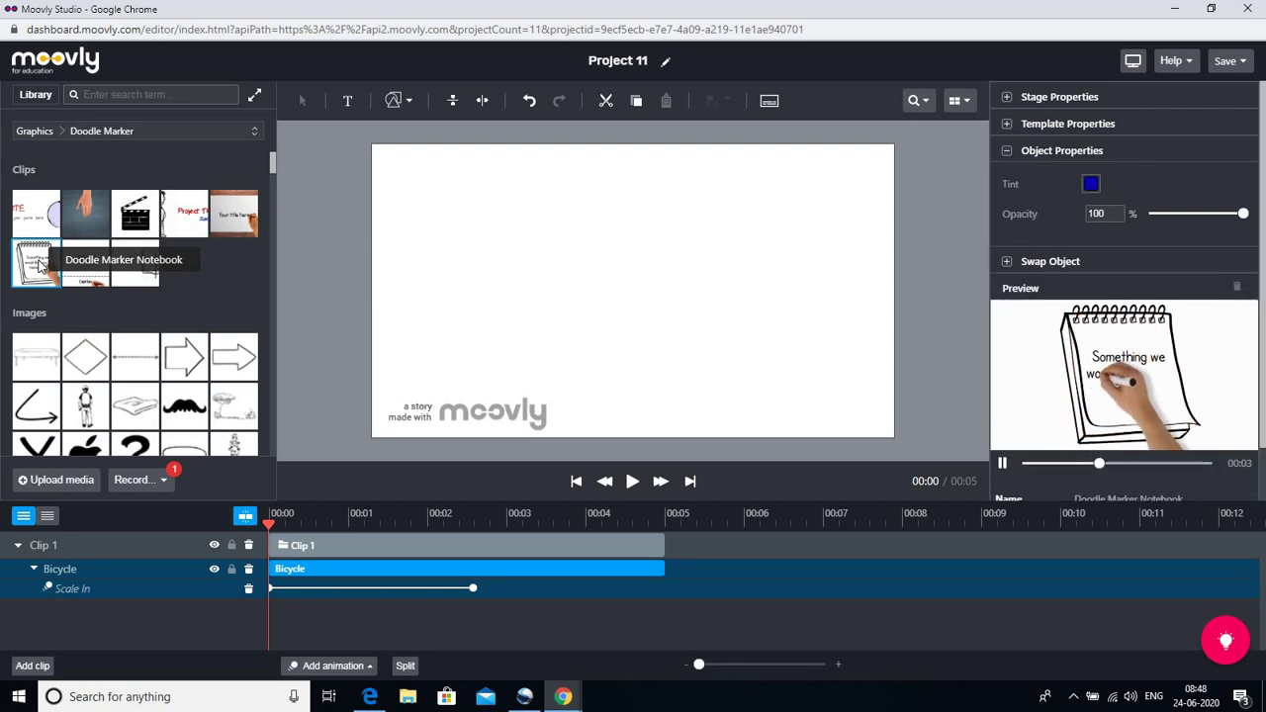
drag(40, 265, 647, 263)
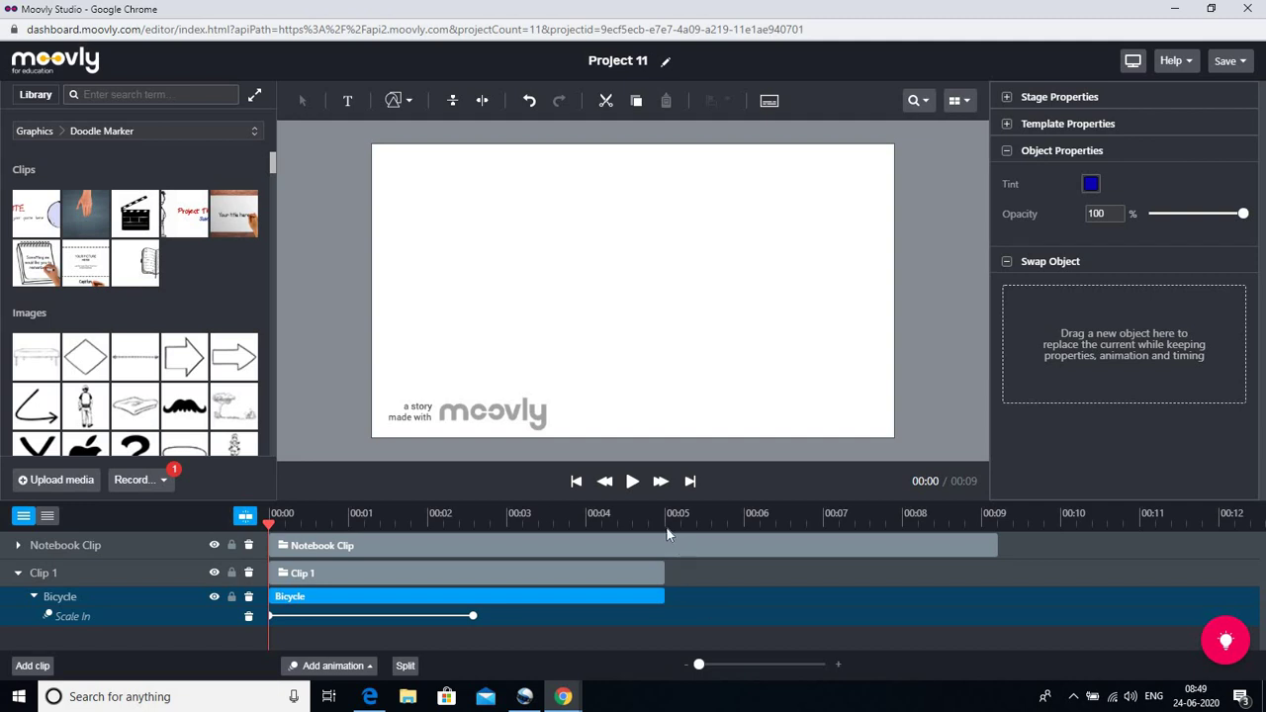
Step: Preview both clips playing together, and shift the bicycle on the timeline to start where the notebook clip ends, at about 9 seconds
click(633, 482)
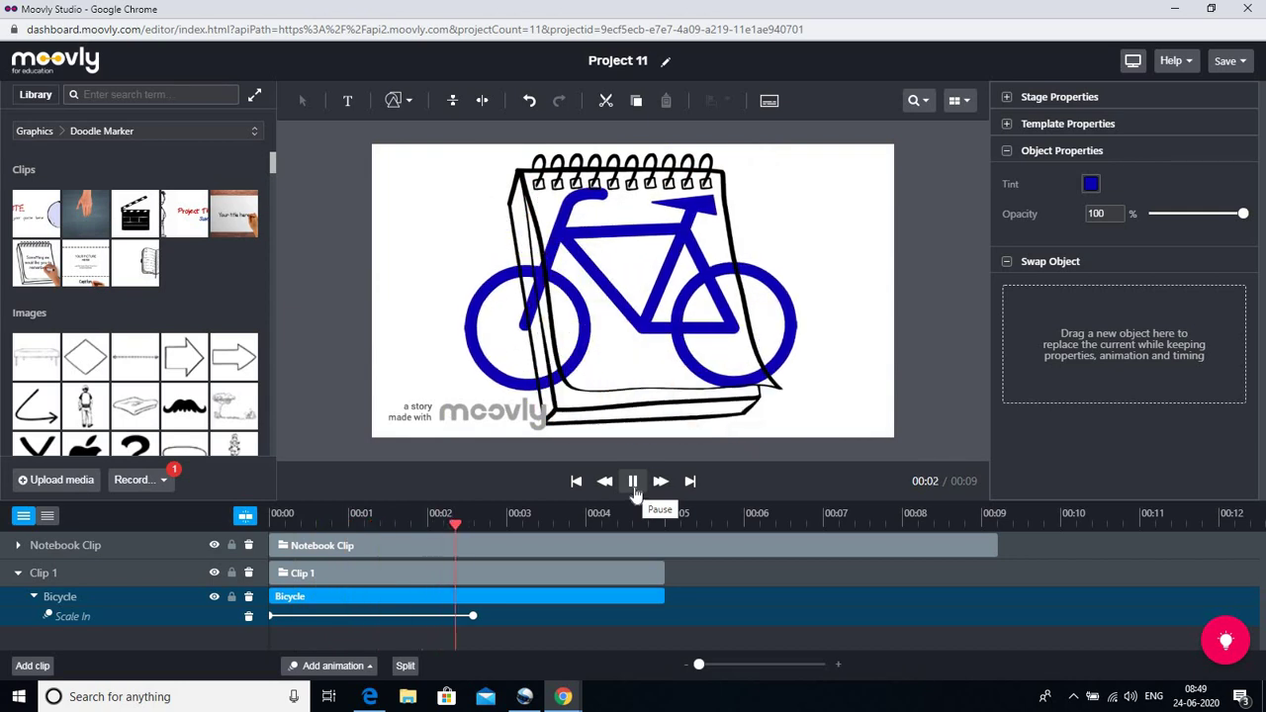
click(633, 481)
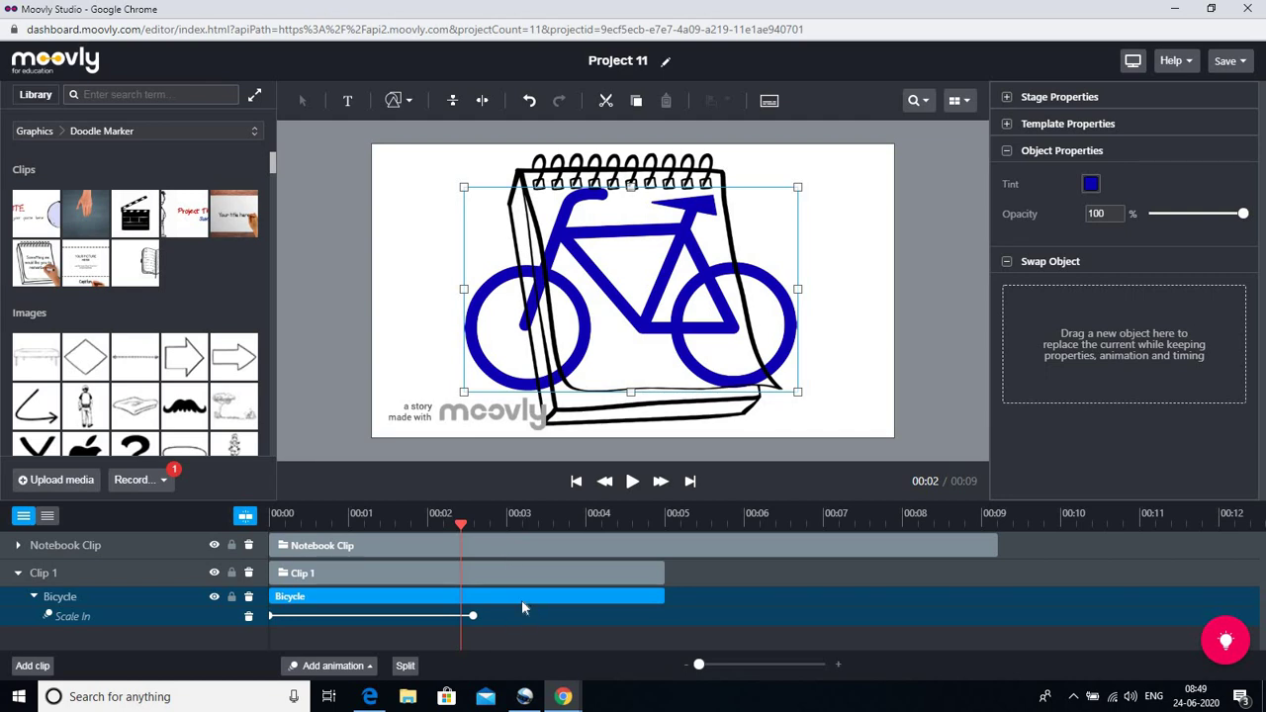
drag(521, 599, 1236, 599)
drag(1116, 596, 985, 607)
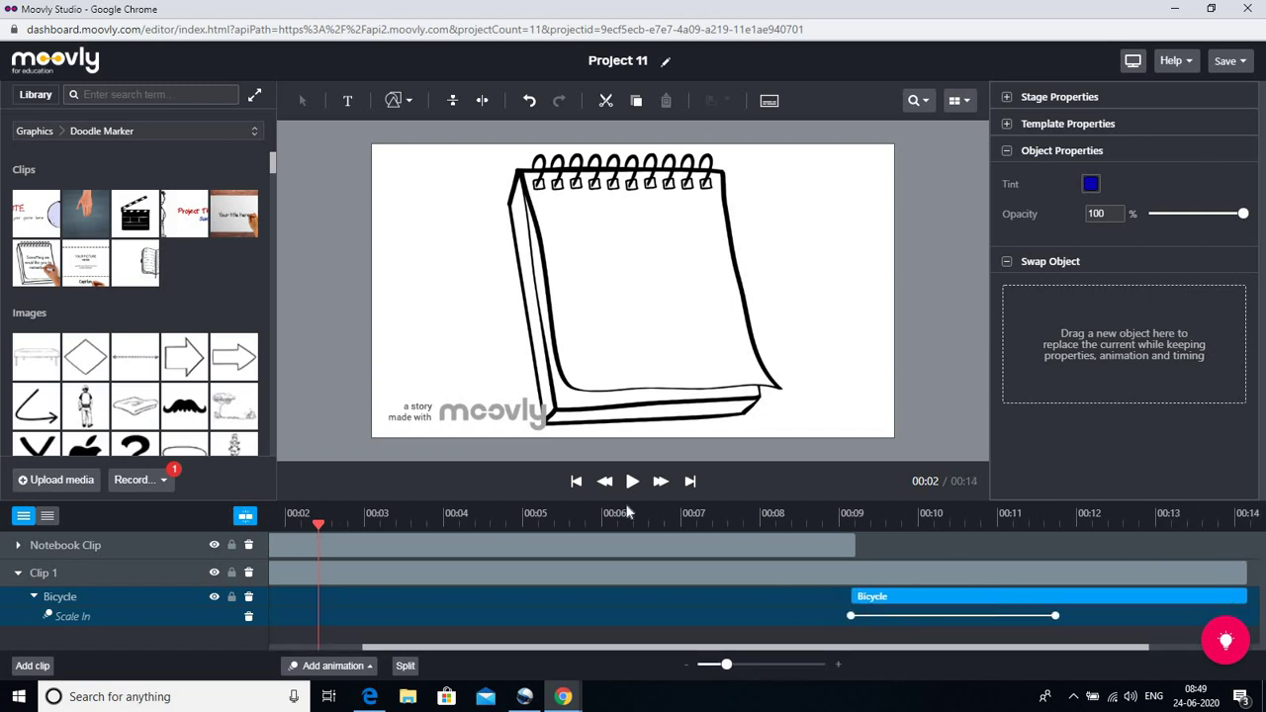
Step: Play the Notebook Clip until its text is fully written, and replace that text with "Welcome to FDP 3"
click(612, 548)
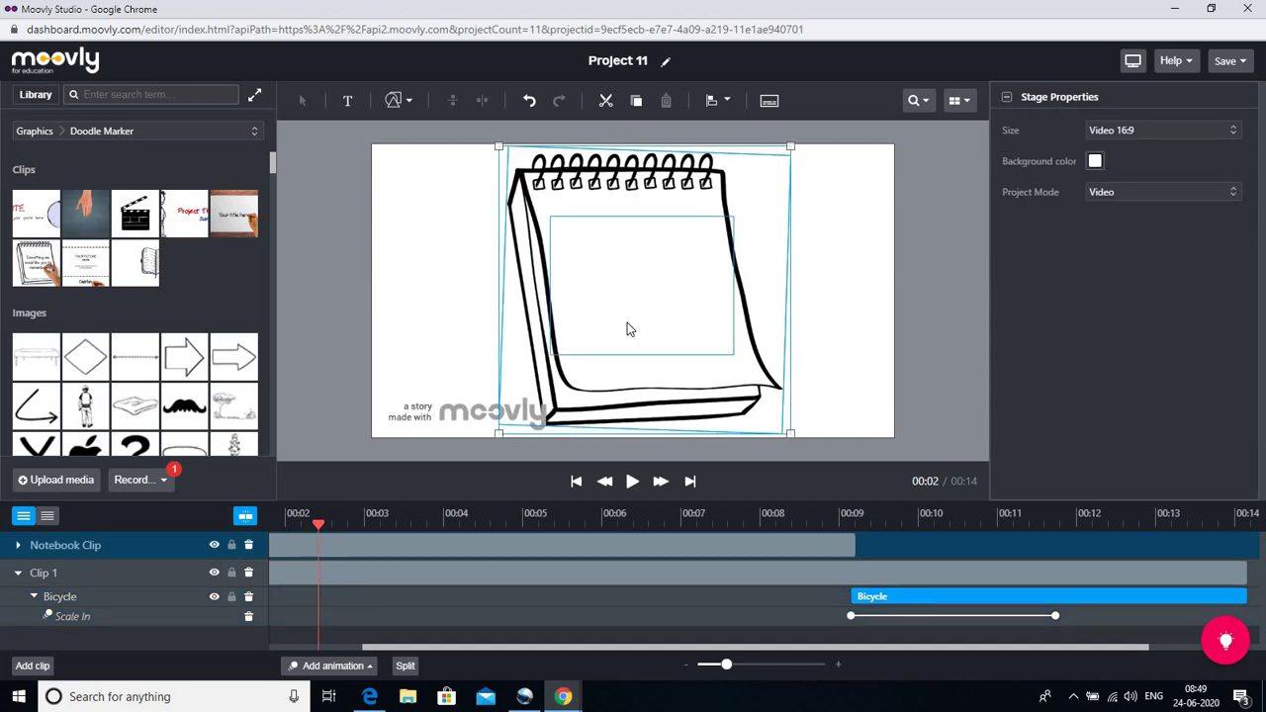
click(632, 482)
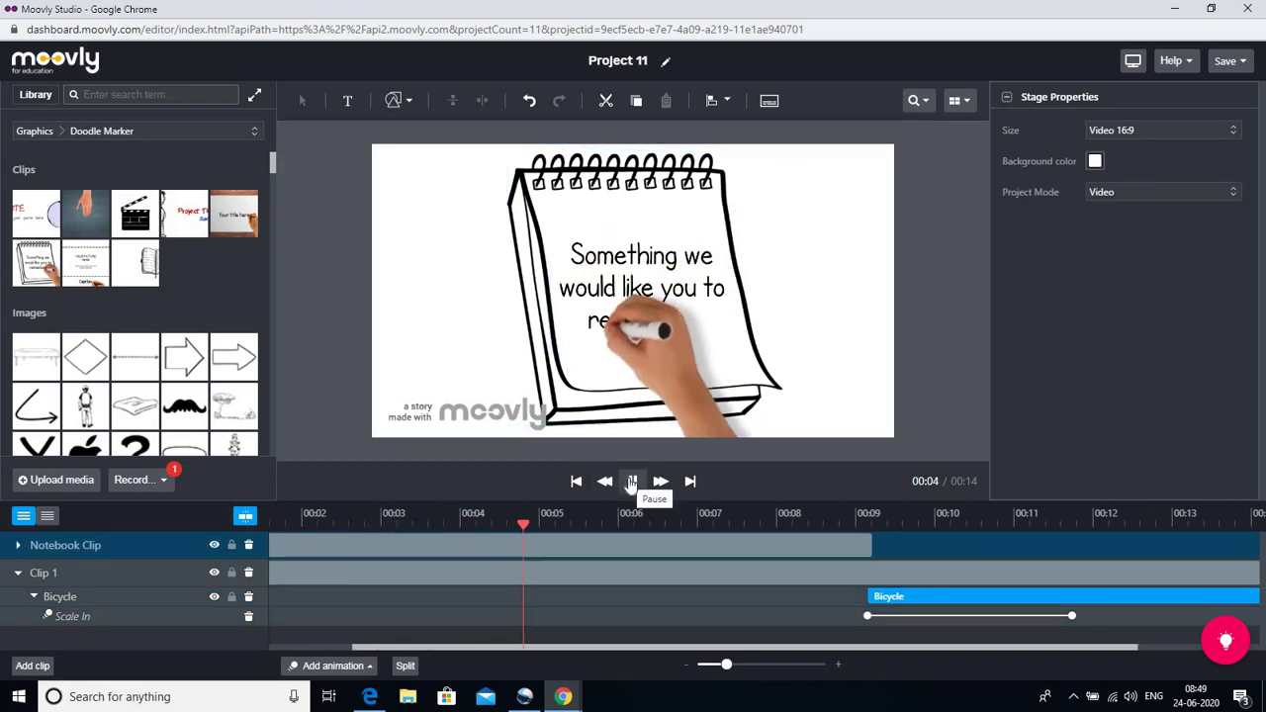
click(632, 482)
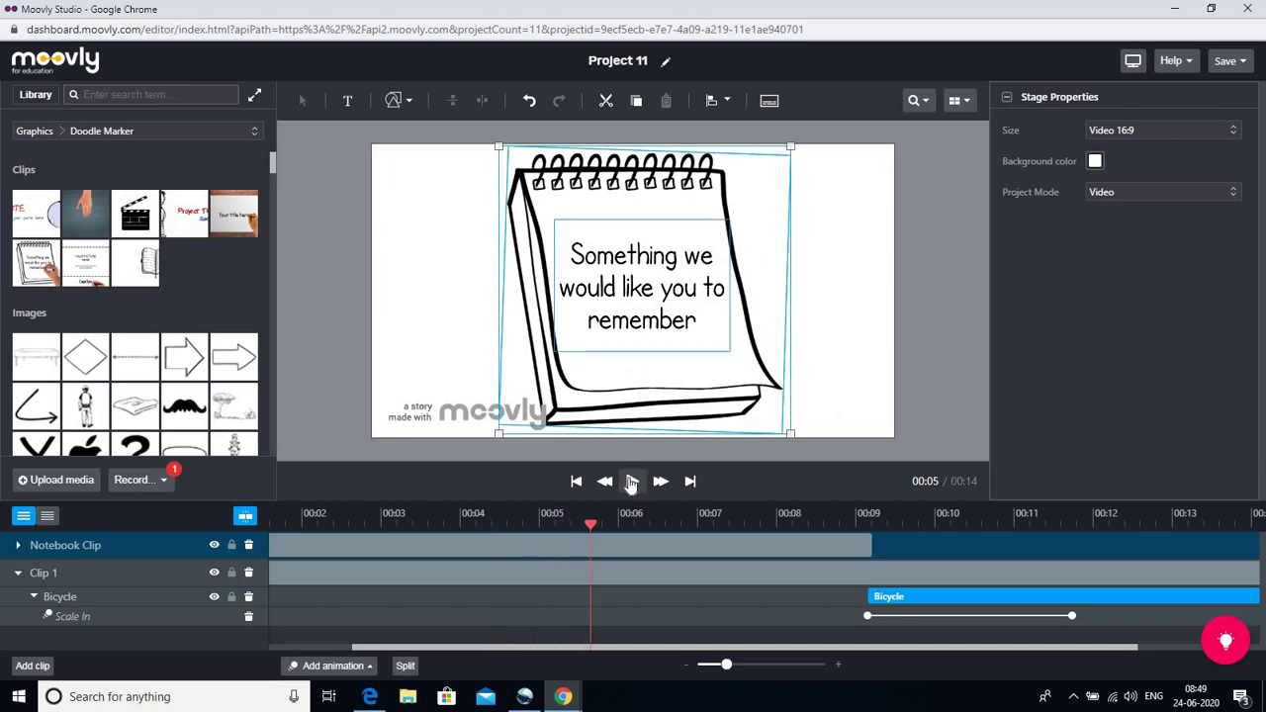
double_click(645, 288)
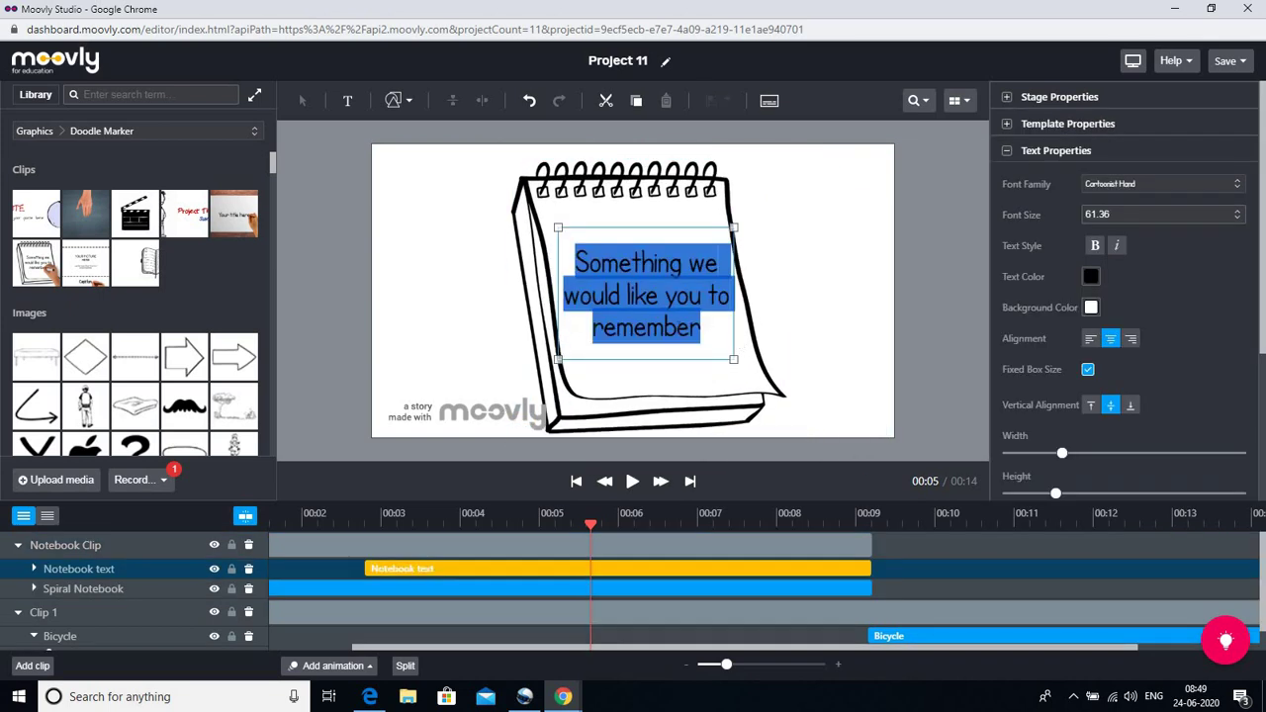
key(BackSpace)
text(Welco)
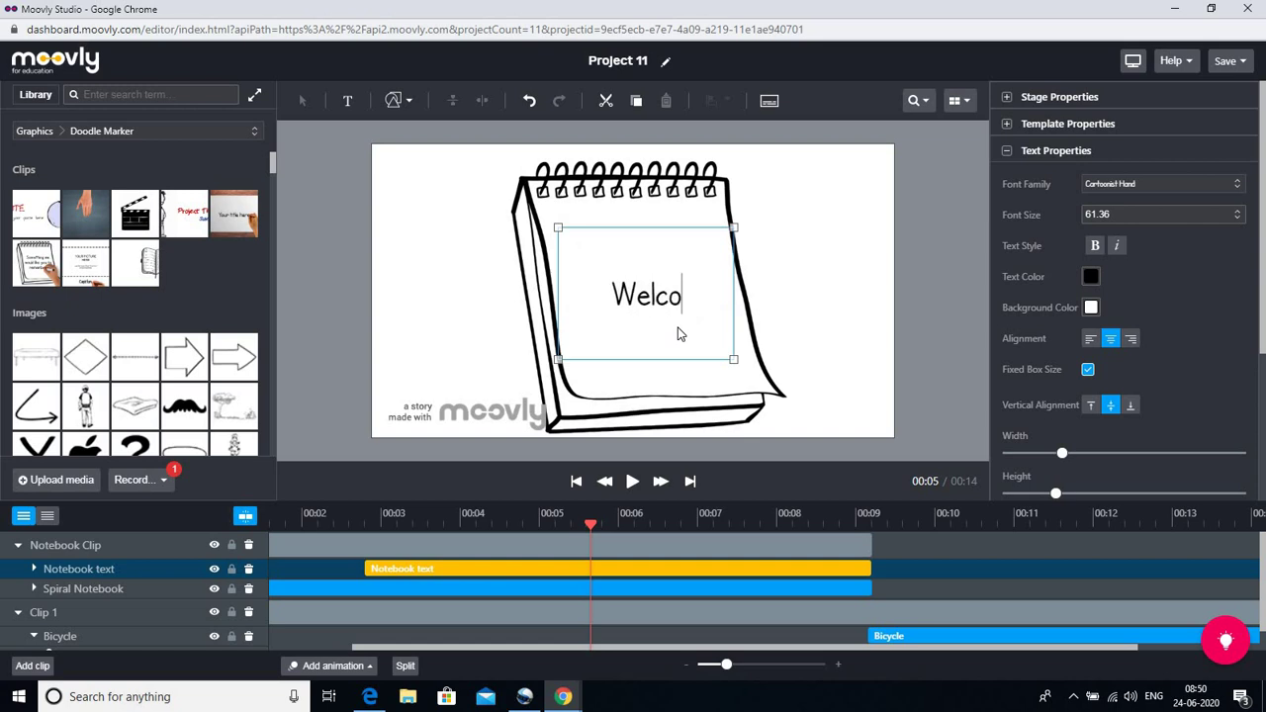
text(me)
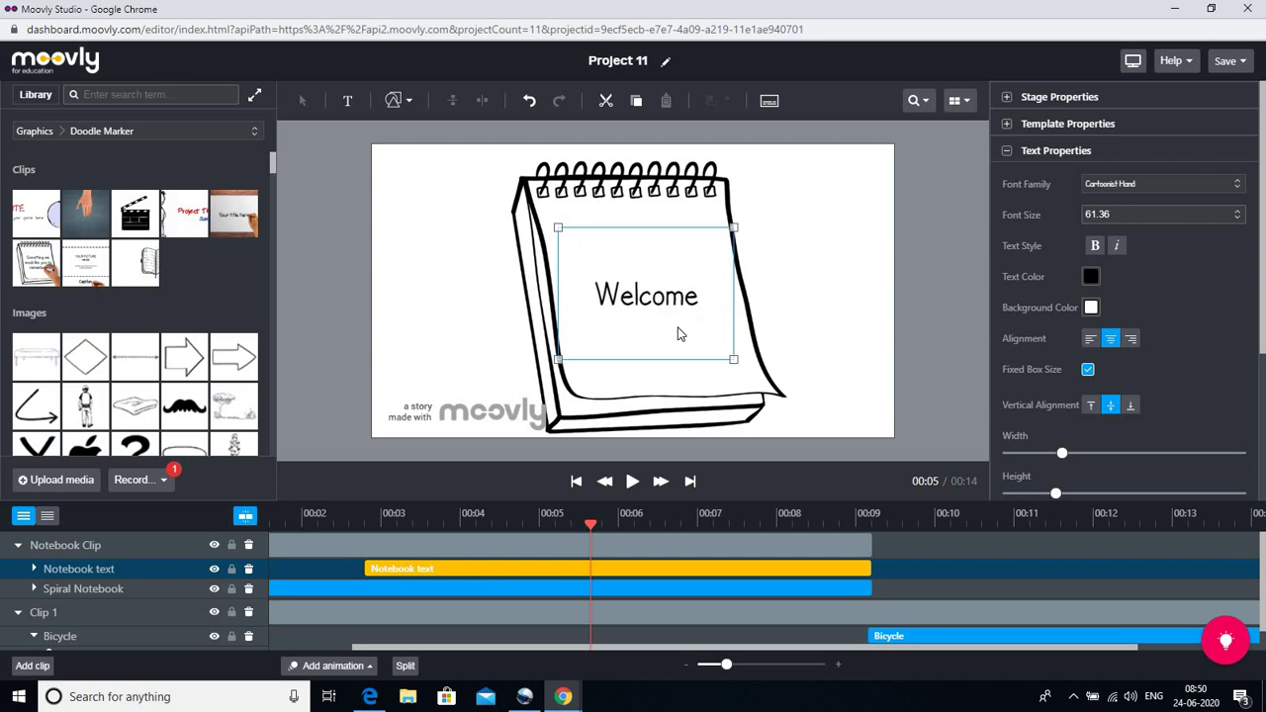
text( to )
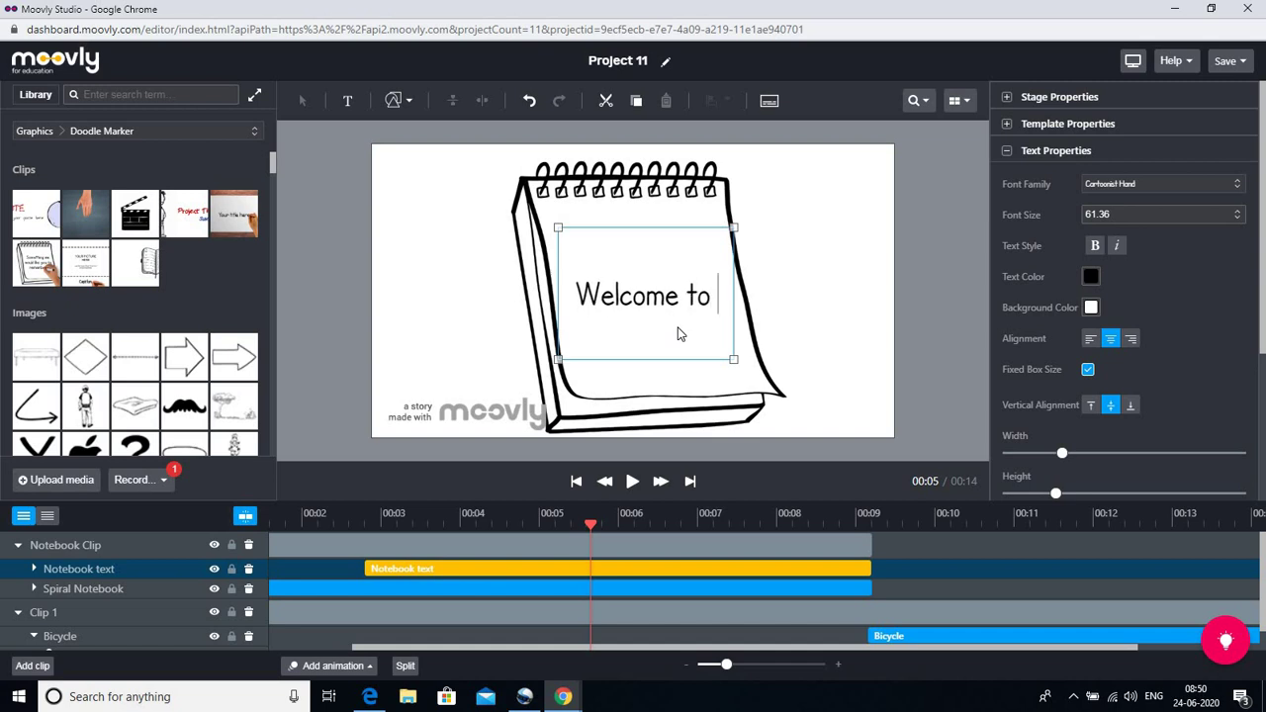
text(FDP 3)
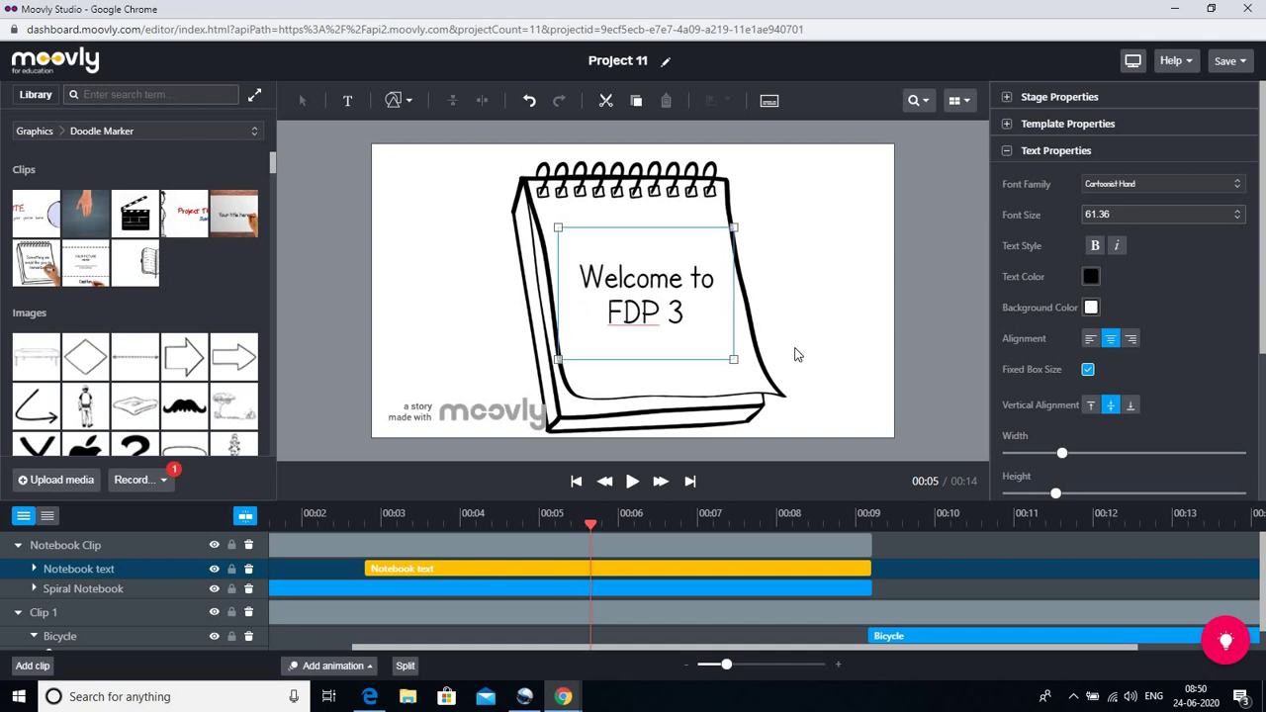
click(813, 355)
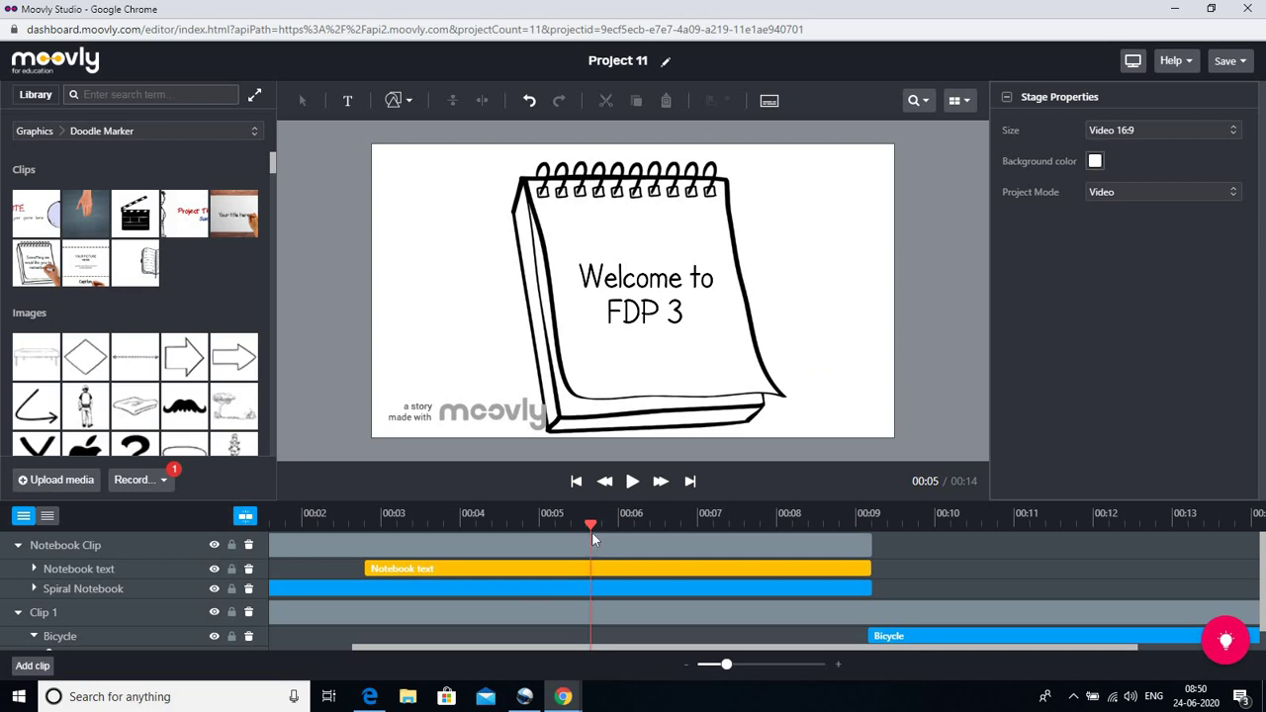
Step: Preview the whole project from the beginning of the timeline to its end
drag(592, 531, 232, 562)
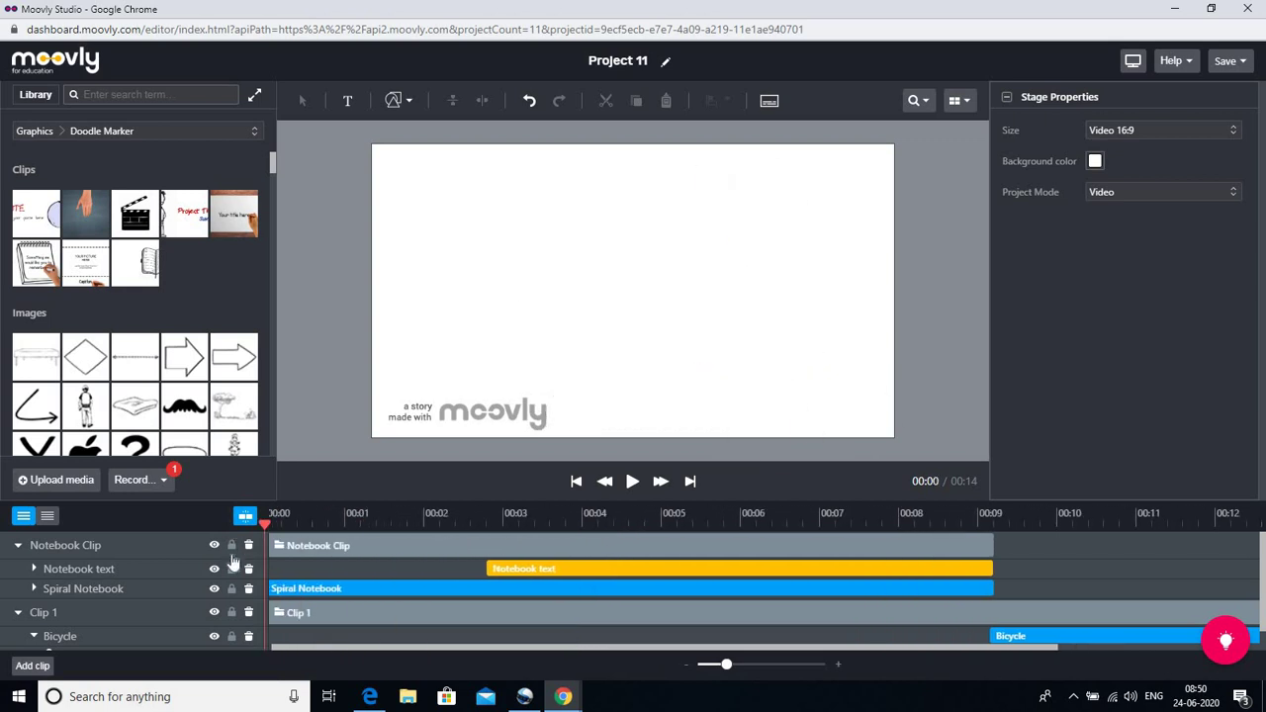
click(632, 484)
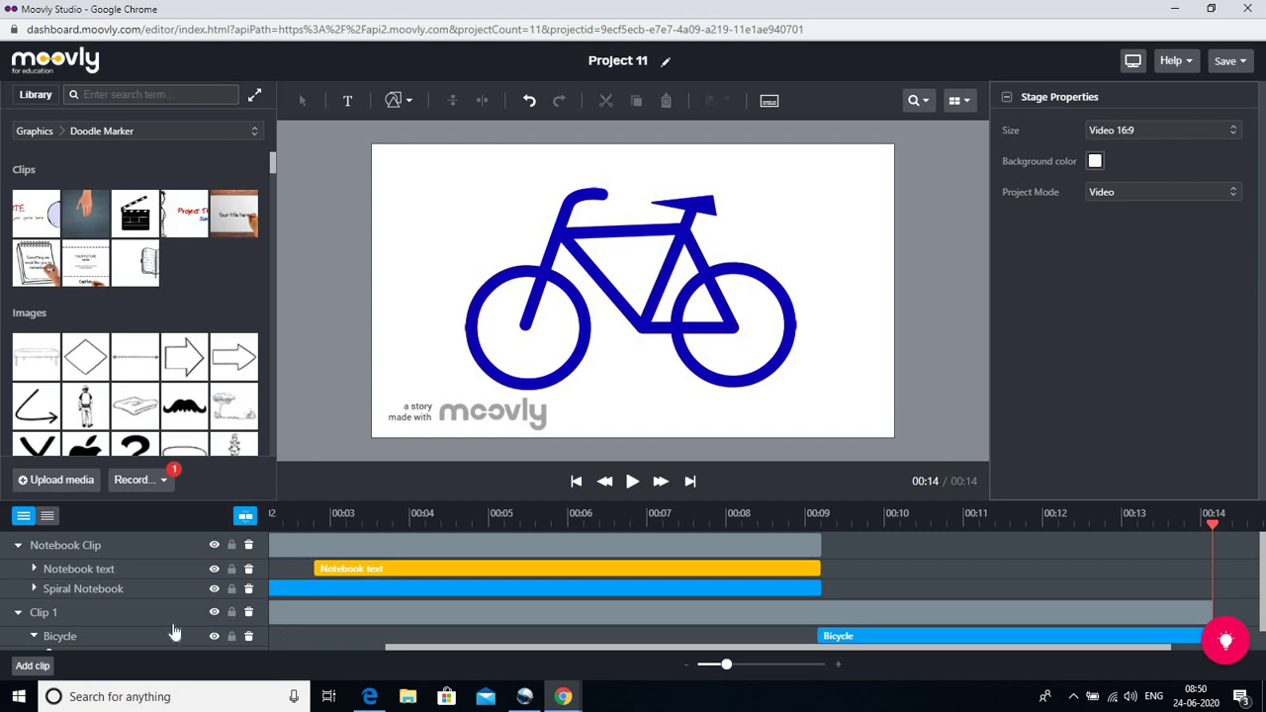
Step: Add a new clip at the end of the timeline, and record about 4 seconds of audio narration
click(33, 666)
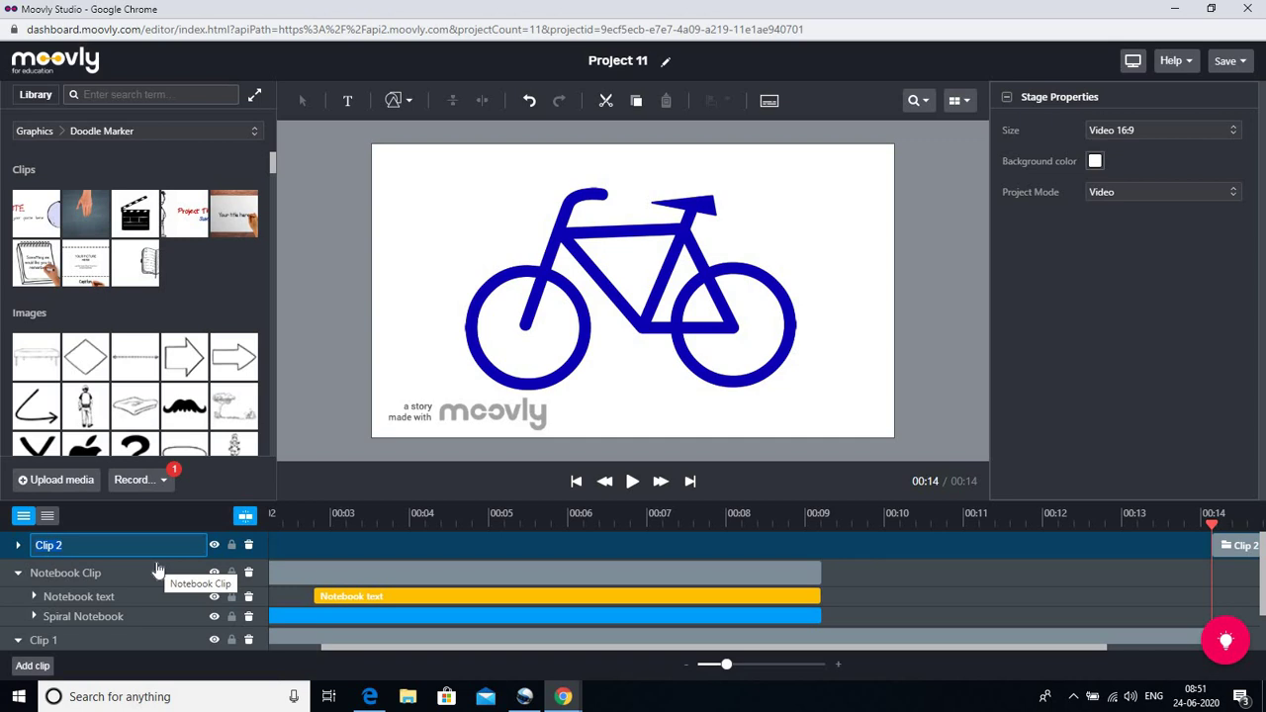
click(148, 478)
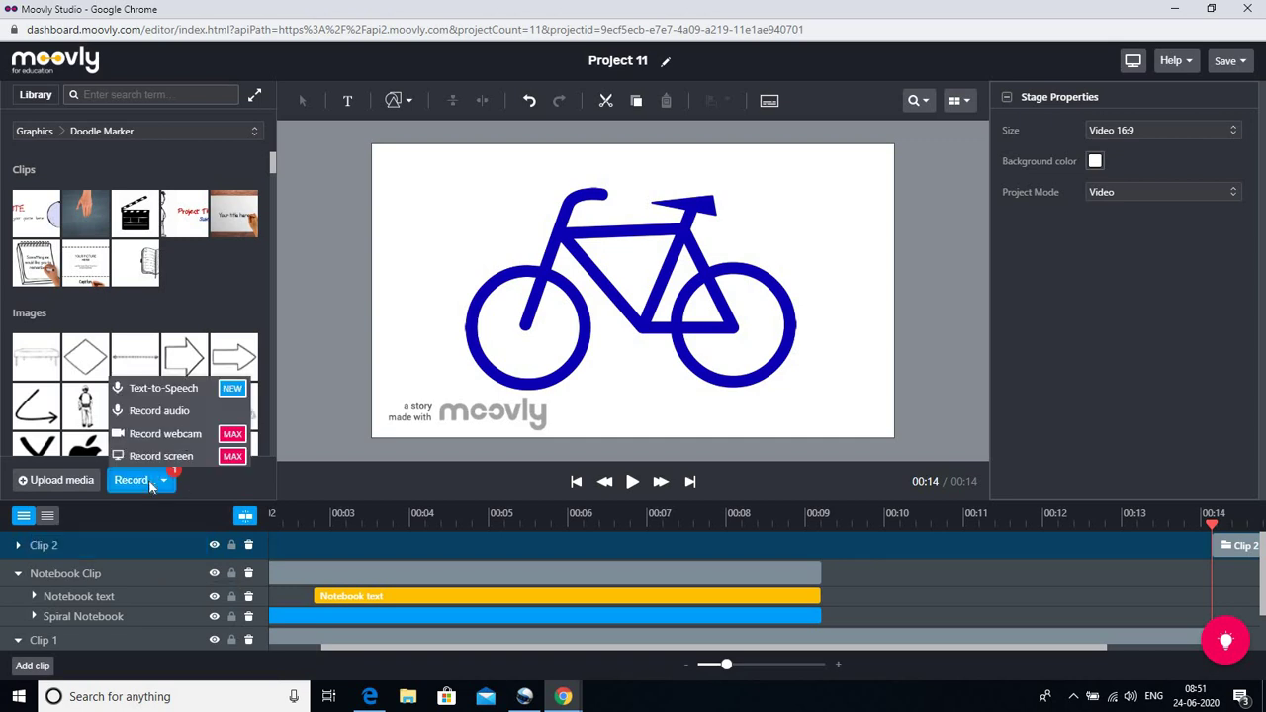
click(167, 411)
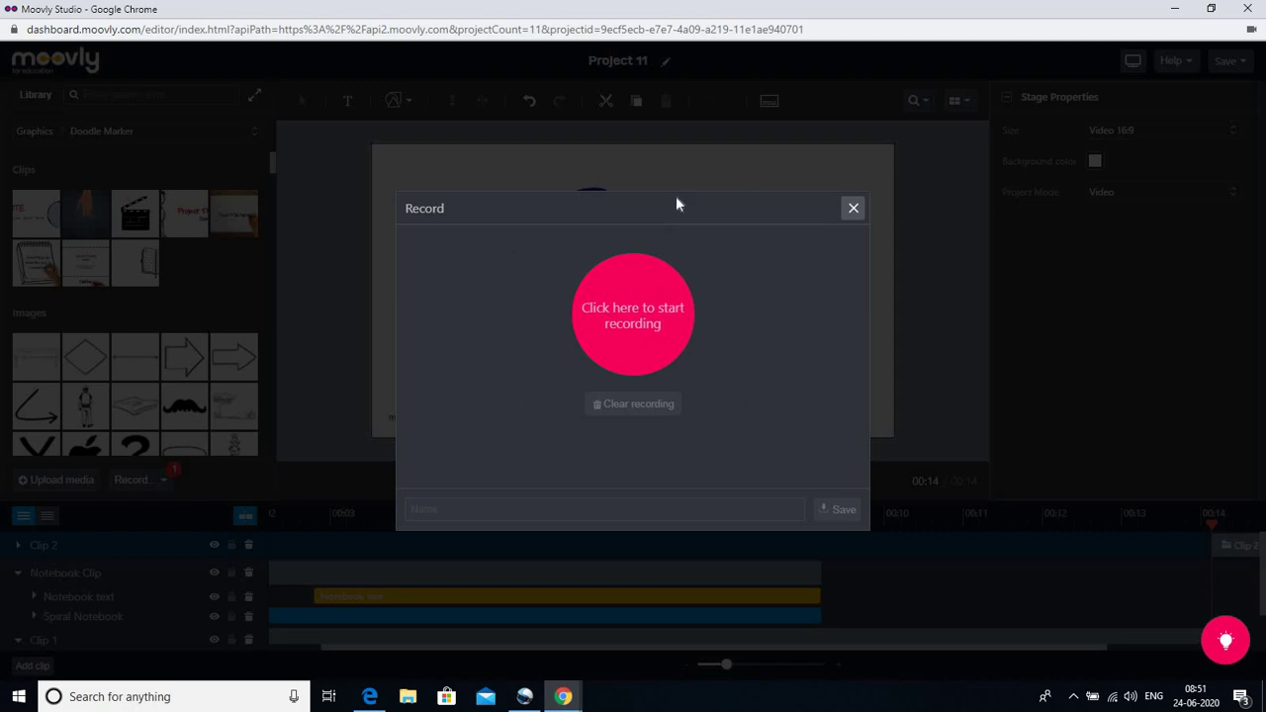
click(629, 317)
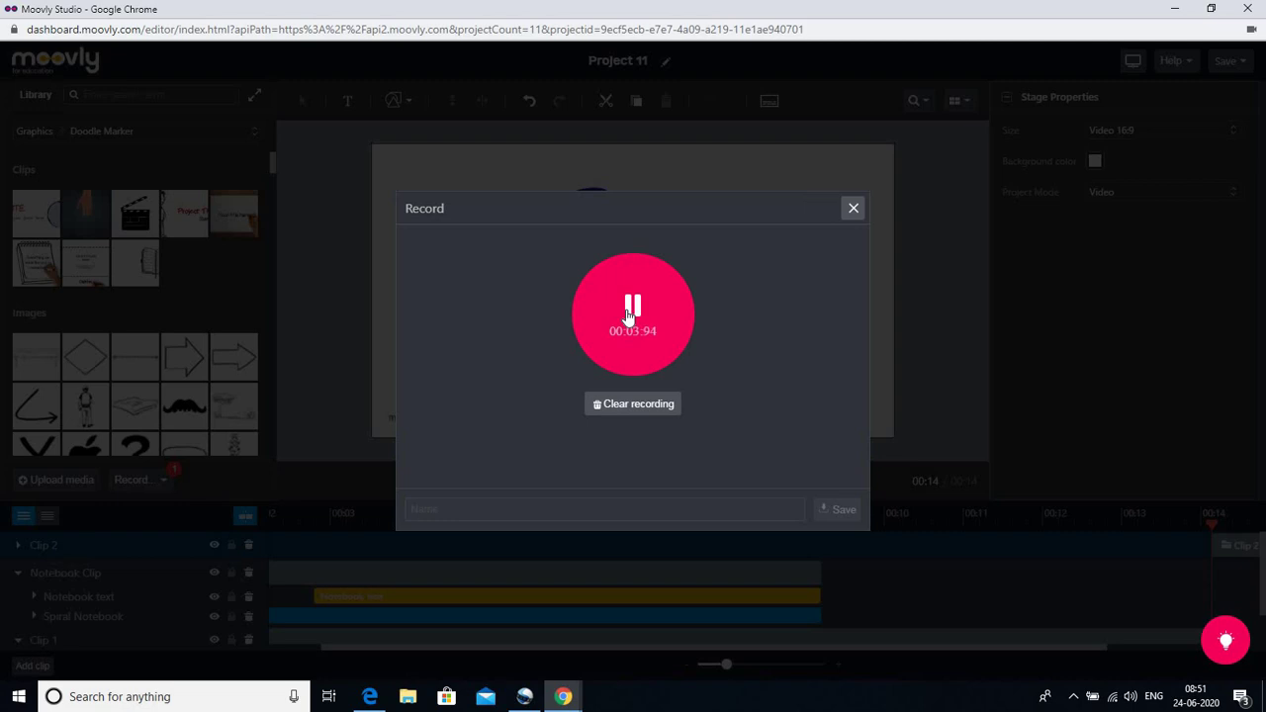
click(629, 315)
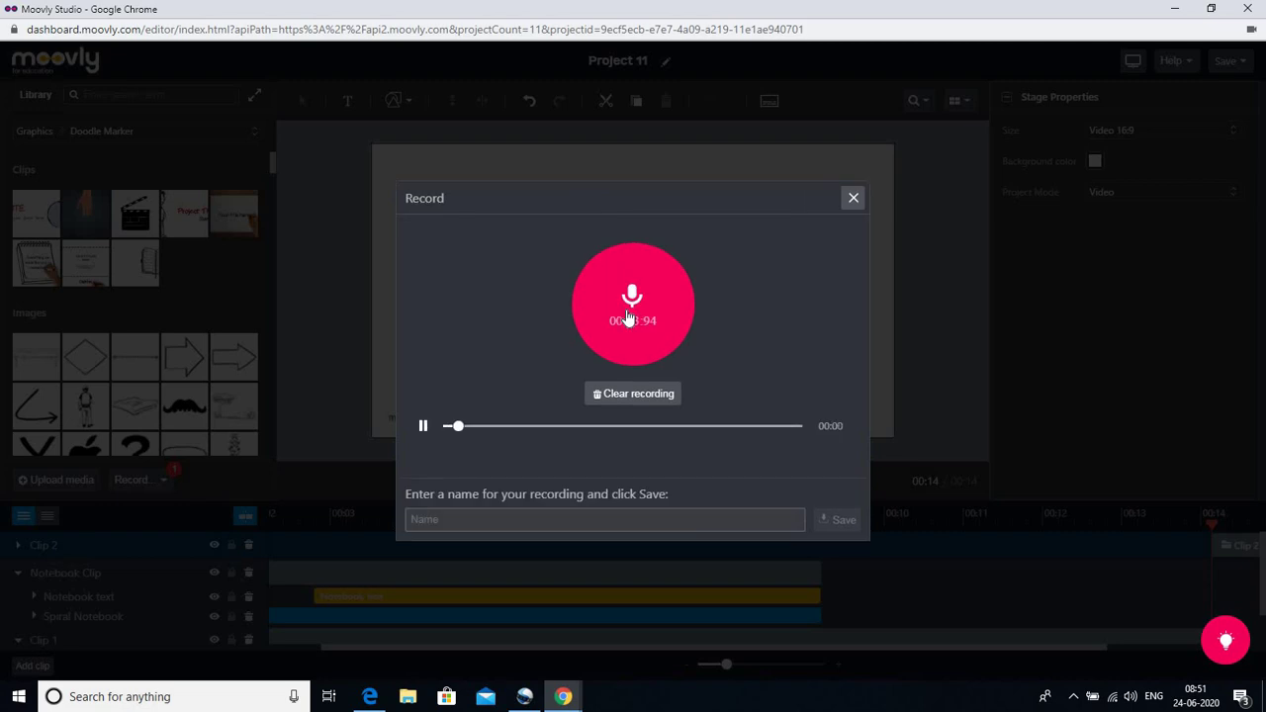
click(424, 428)
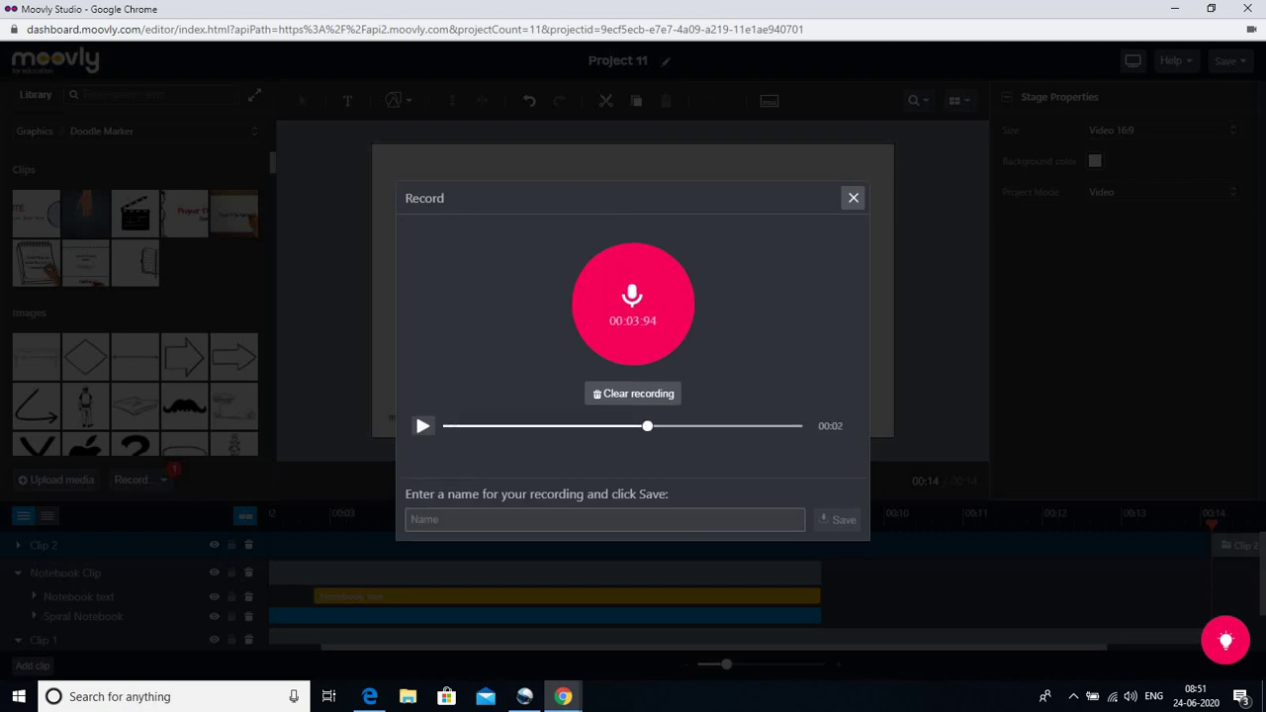
Step: Save the audio recording as "FDP_h" and place it in Clip 2, starting at about 14 seconds
click(412, 519)
text(FDP)
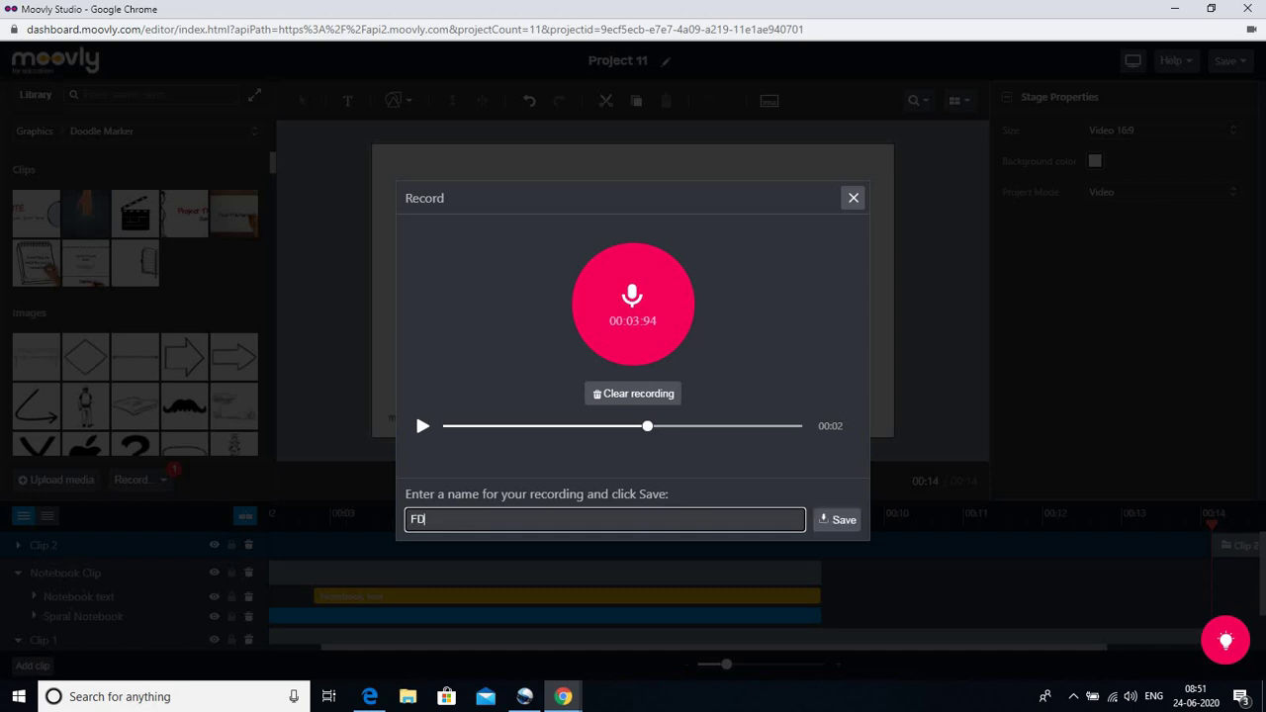
text( h)
click(842, 520)
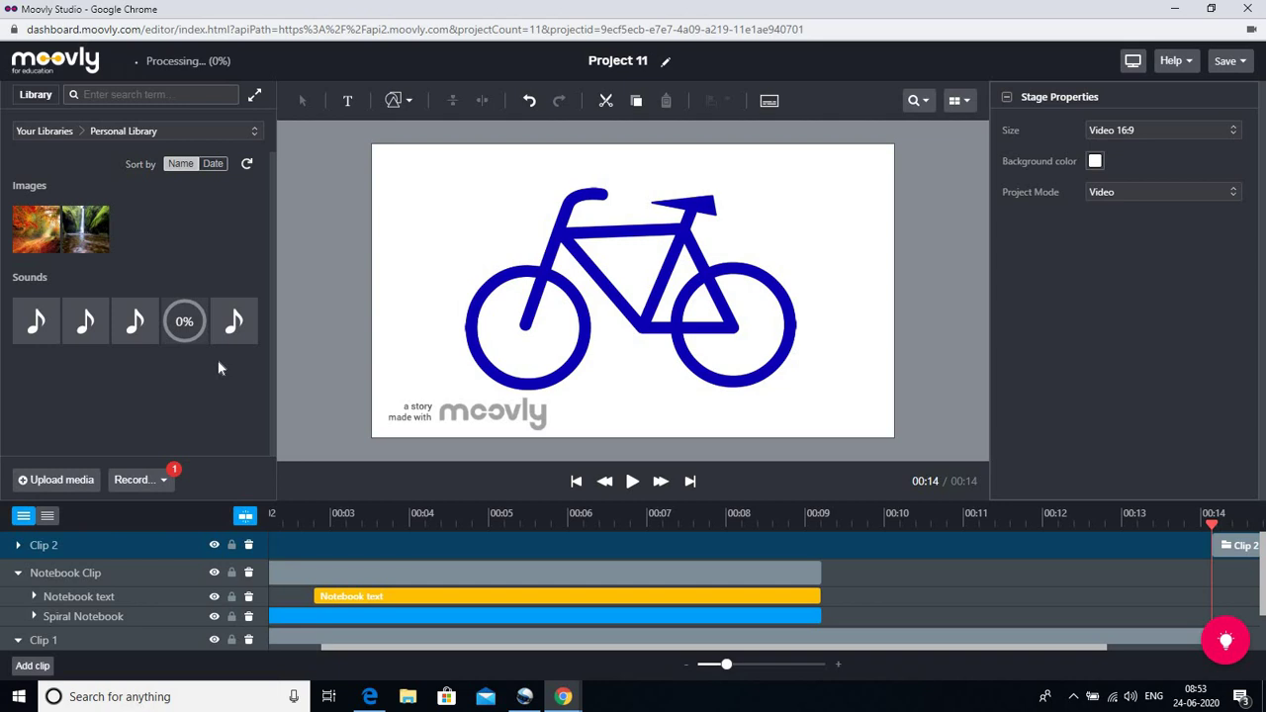
drag(188, 325, 485, 306)
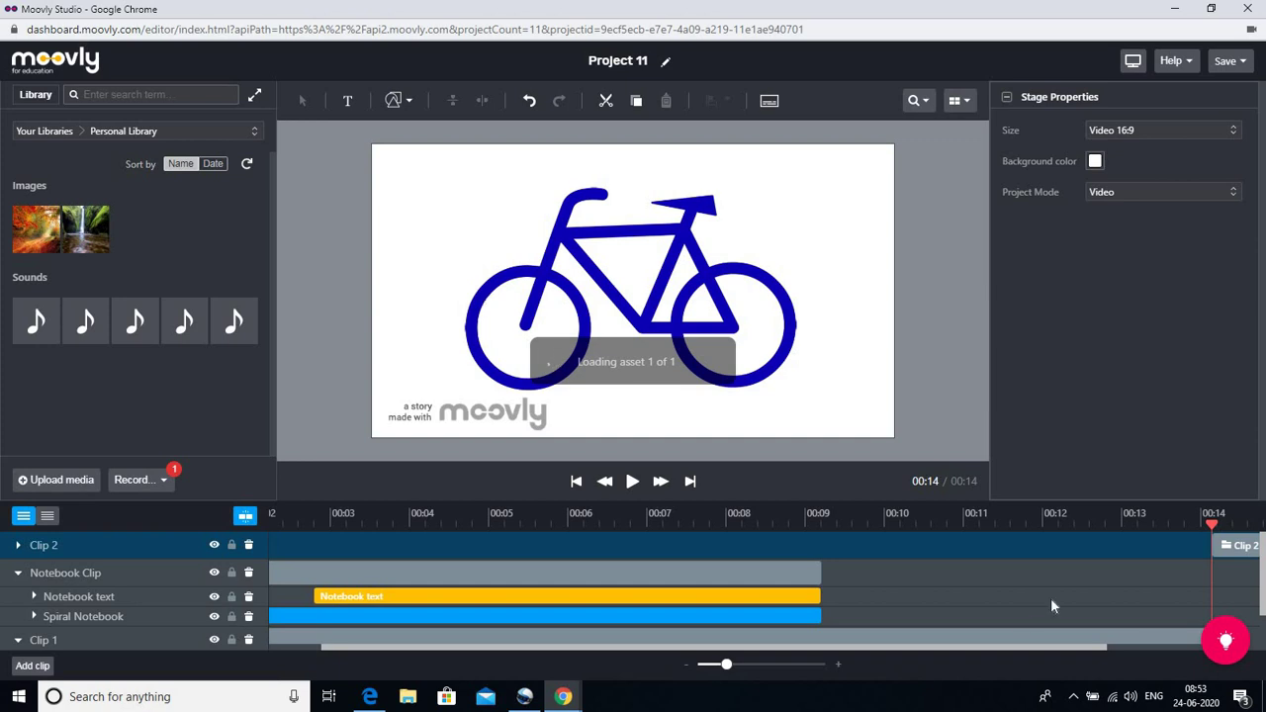
drag(1085, 651, 1218, 656)
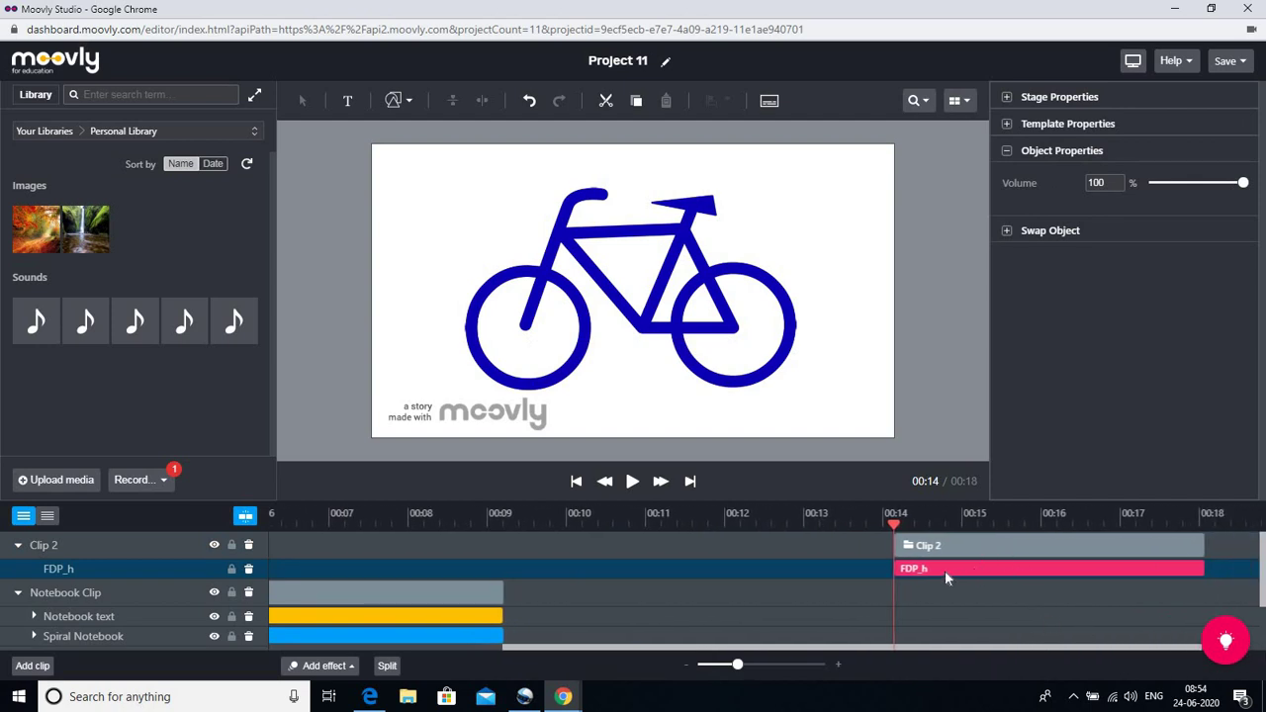
Step: Upload the title-slide image with the presenter's portrait from the Desktop to the Personal Library
click(47, 480)
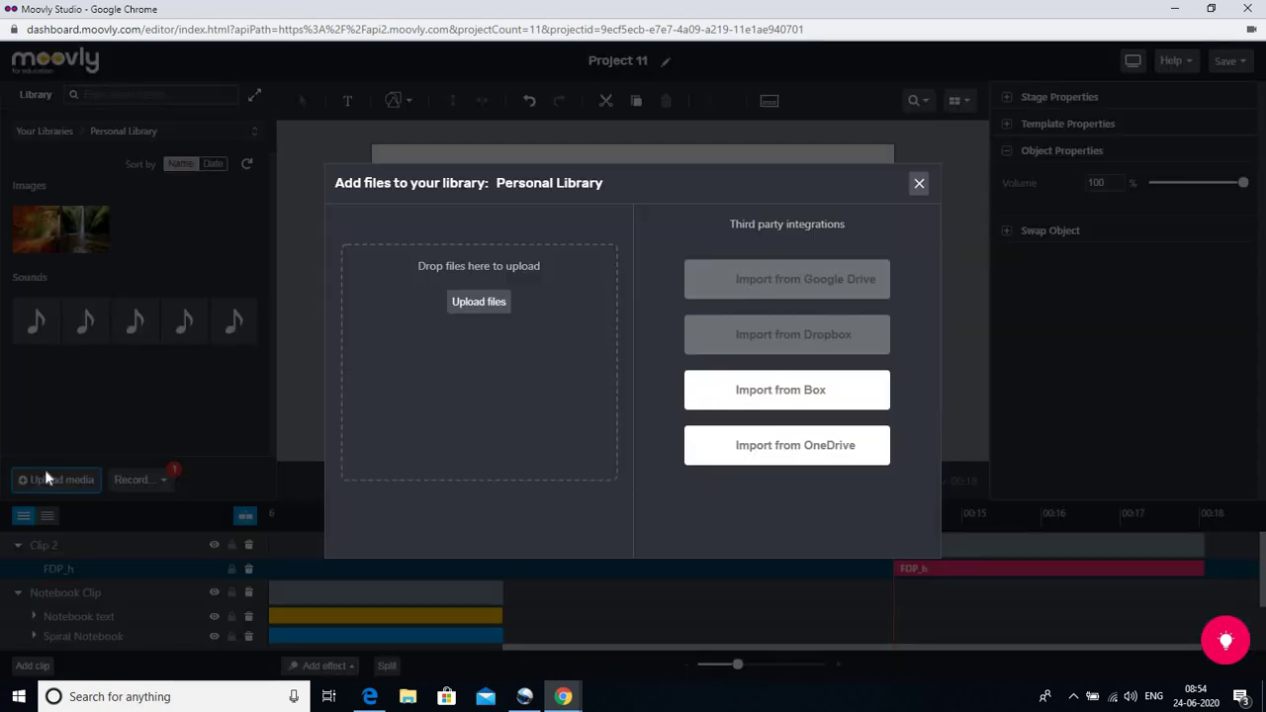
click(483, 302)
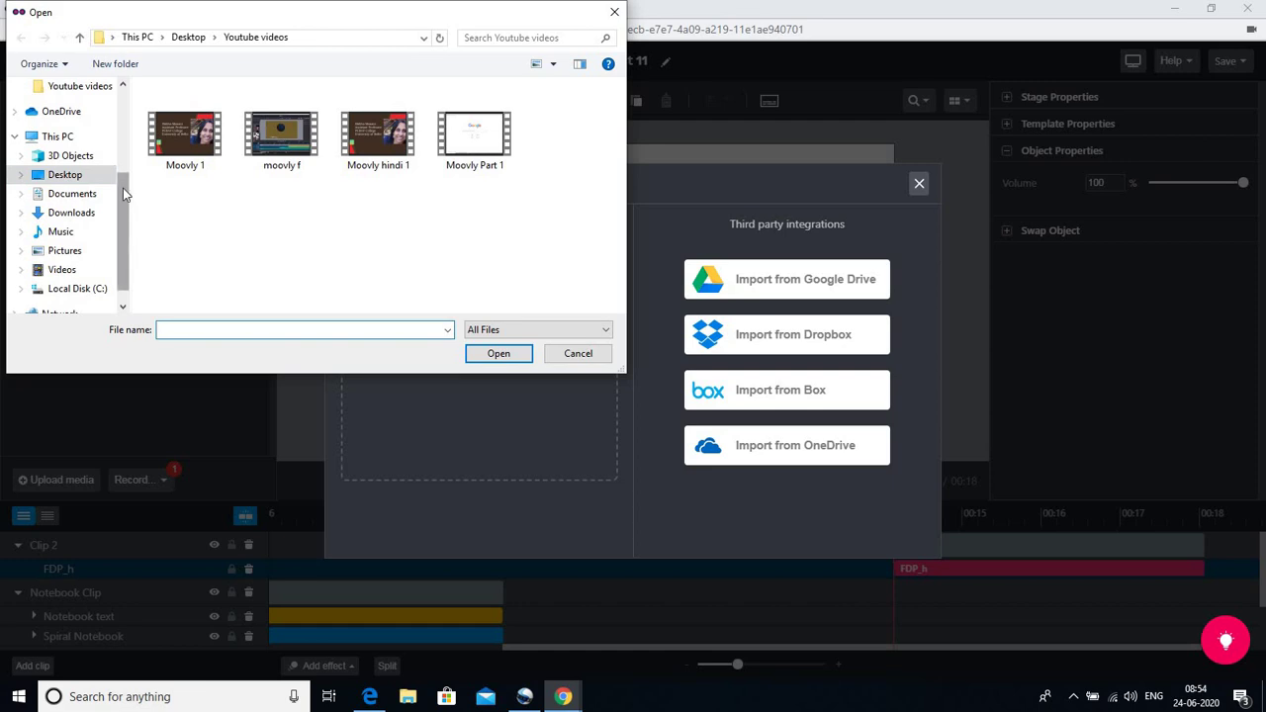
drag(118, 185, 109, 59)
click(64, 119)
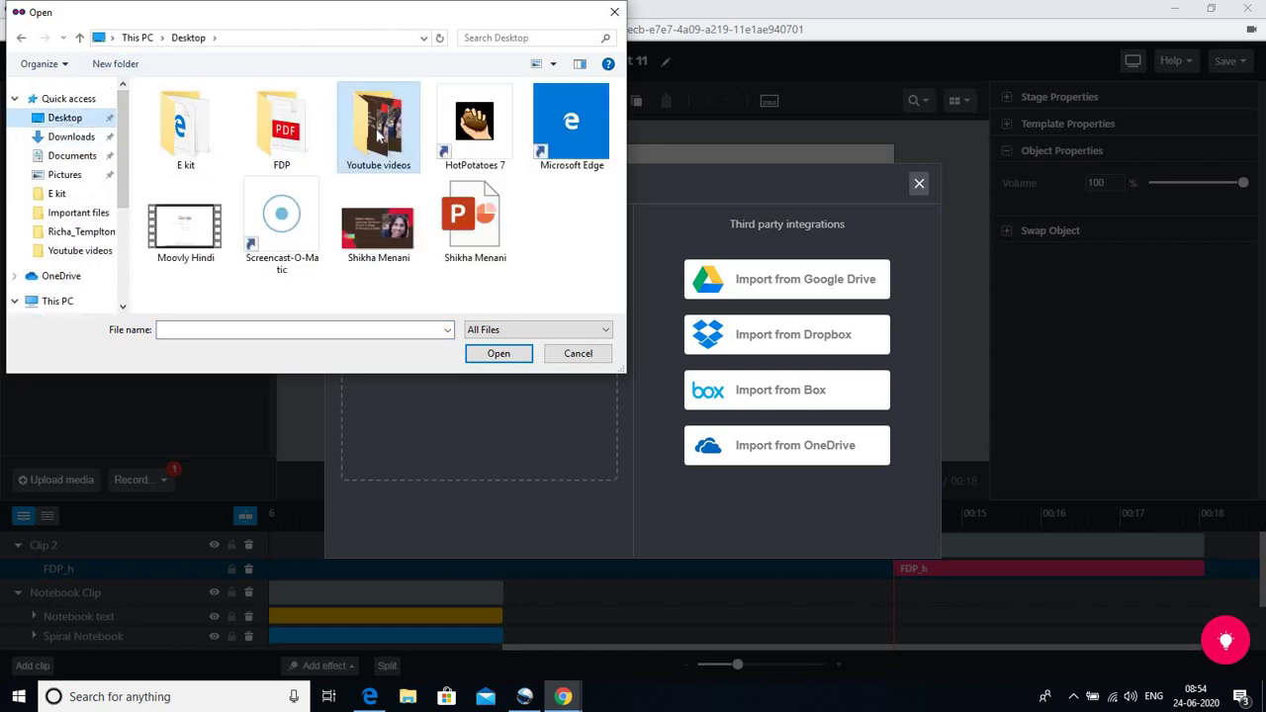
click(378, 227)
click(502, 354)
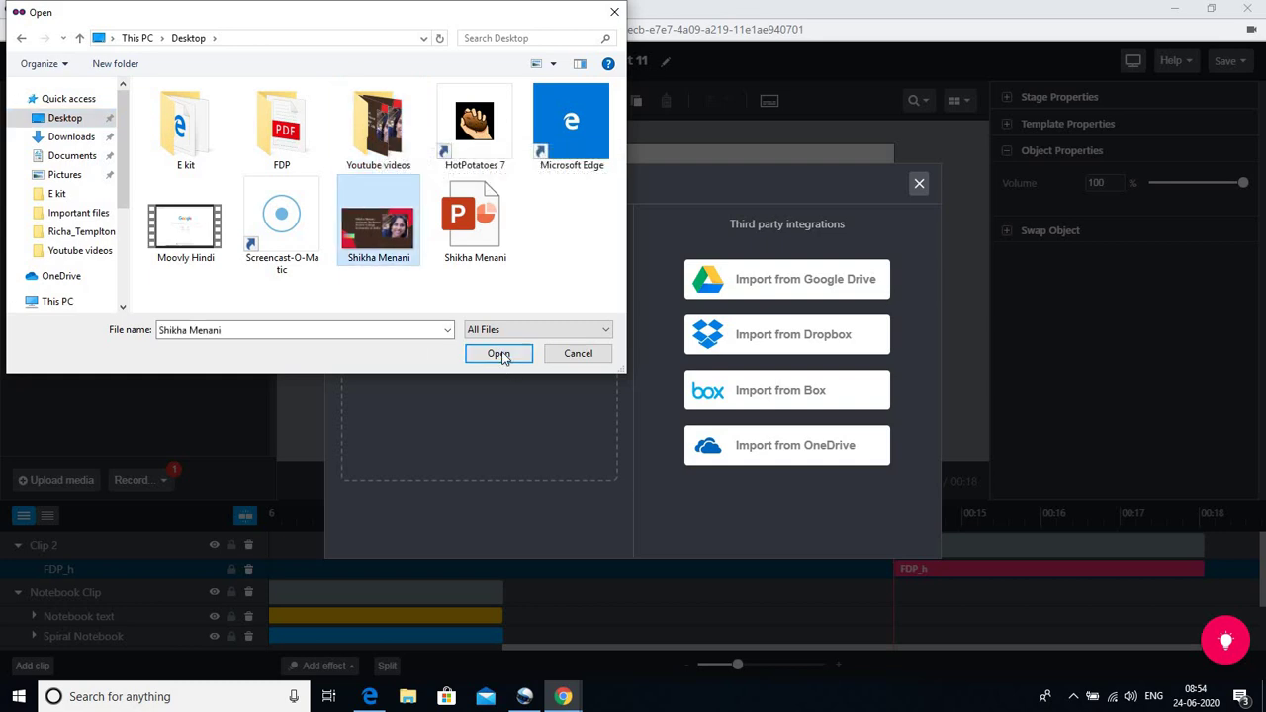